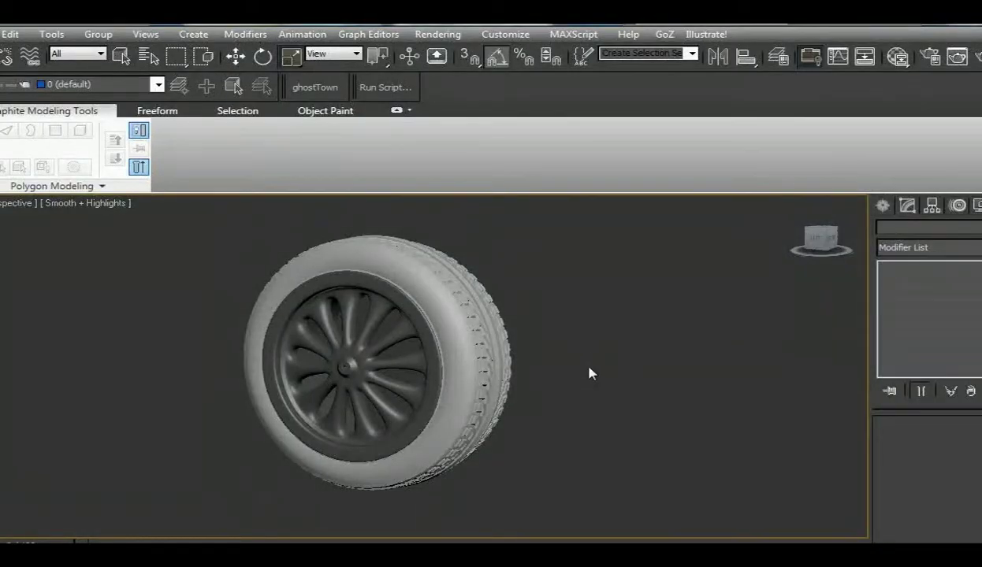
- Examine the finished tyre's tread, sidewall and spoked rim from several angles and distances
middle_click_drag(590, 372, 553, 377, "alt")
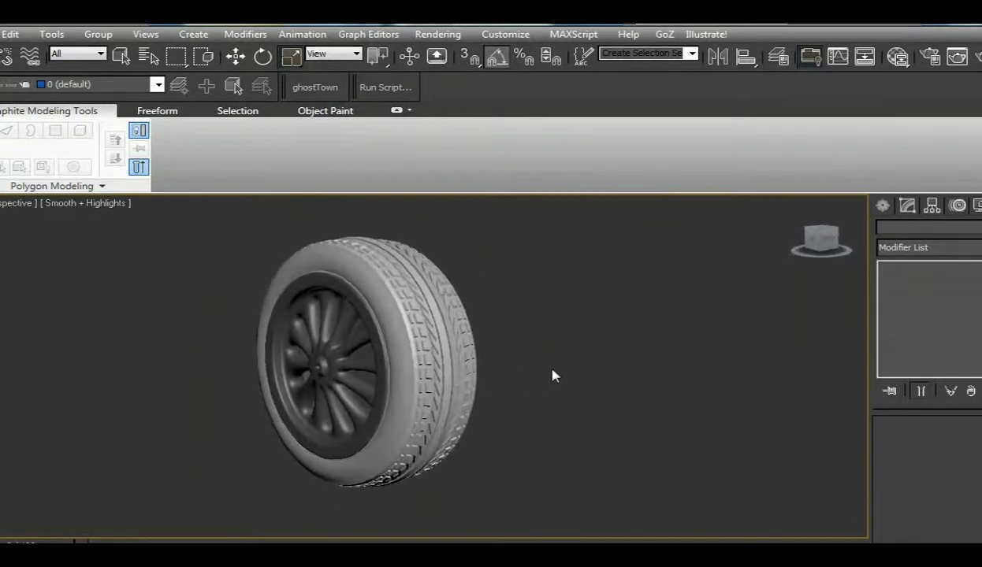
scroll(537, 375, "up", 4)
scroll(539, 376, "down", 2)
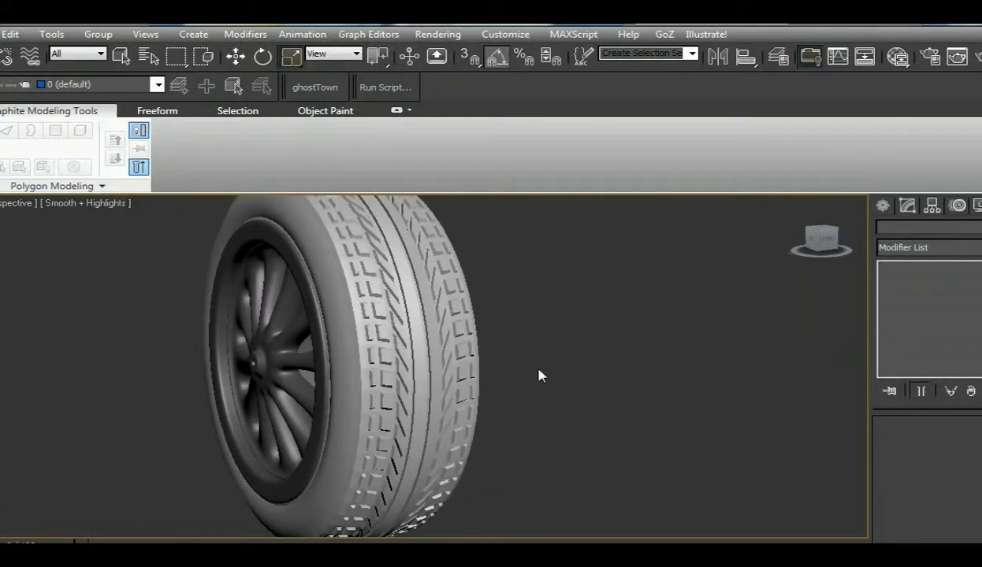
scroll(539, 375, "down", 3)
middle_click_drag(539, 375, 559, 335, "alt")
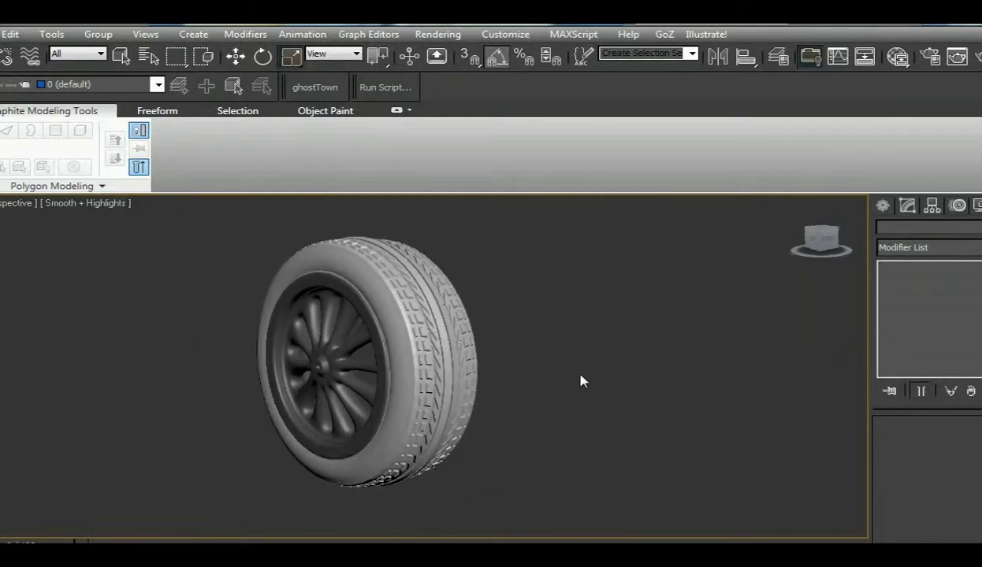
mouse_move(580, 376)
middle_mouse_down("alt")
mouse_move(553, 334)
mouse_move(599, 329)
mouse_move(617, 368)
mouse_move(535, 384)
mouse_move(576, 376)
middle_mouse_up("alt")
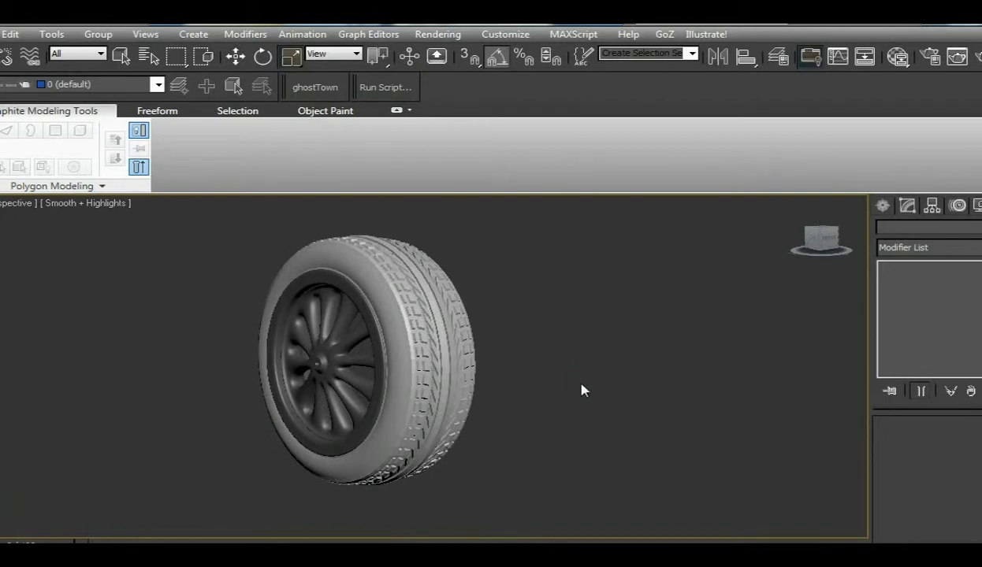
scroll(584, 391, "down", 3)
middle_click_drag(584, 390, 564, 445, "alt")
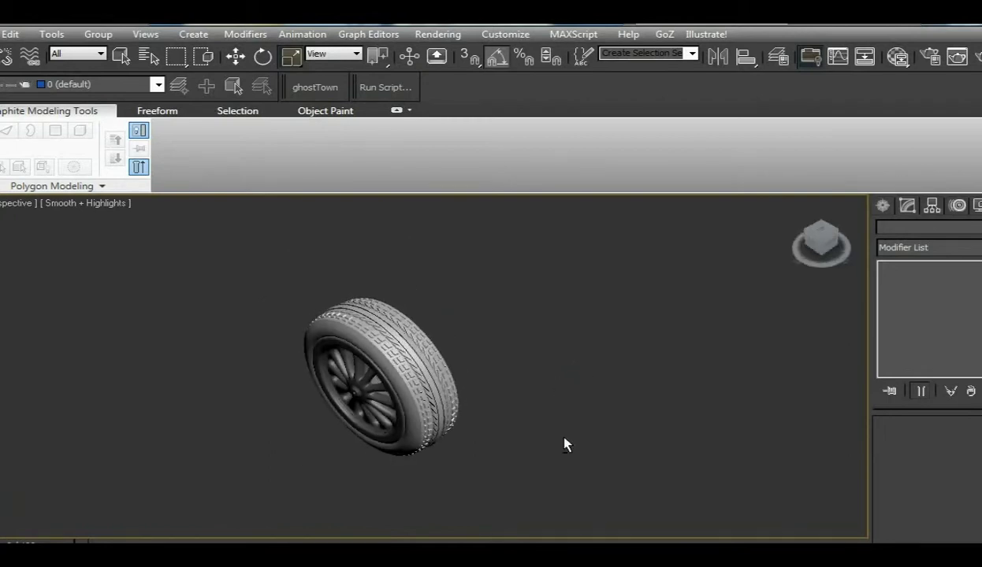
scroll(563, 440, "up", 2)
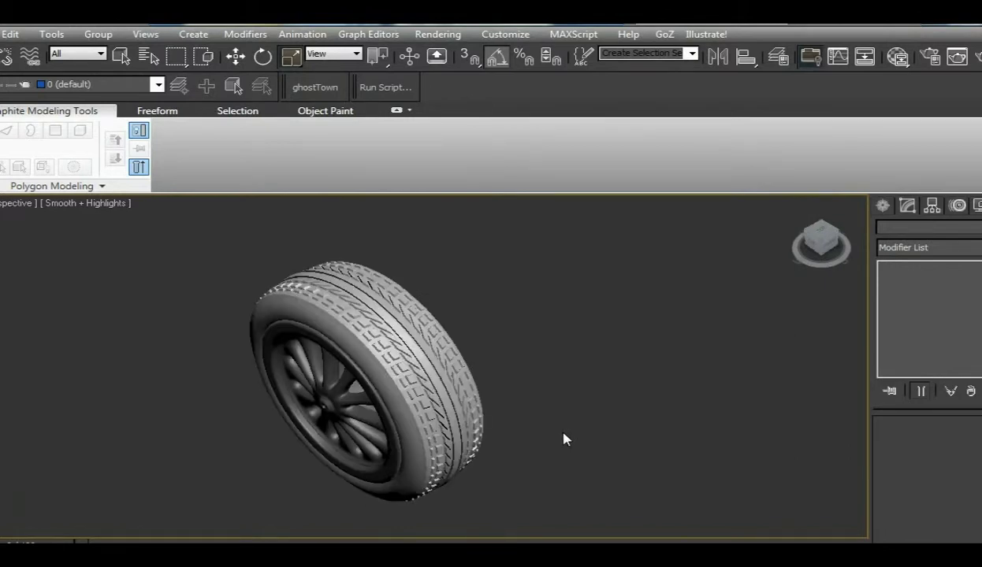
scroll(562, 440, "up", 2)
middle_click_drag(527, 389, 646, 339, "alt")
scroll(648, 340, "down", 3)
scroll(649, 341, "up", 2)
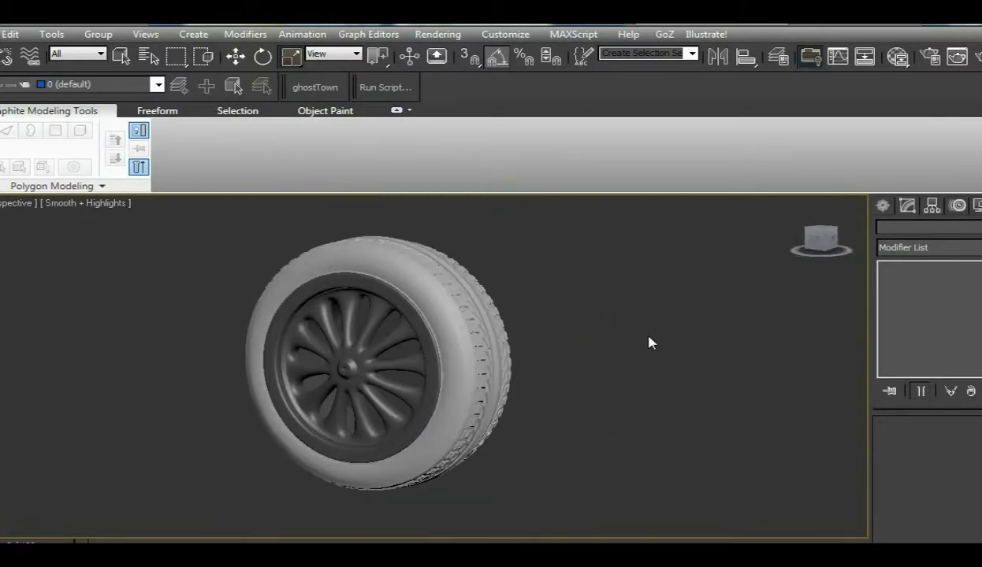
- Hide the tyre object KoloGuma and inspect the bare spoked rim
left_click(486, 358)
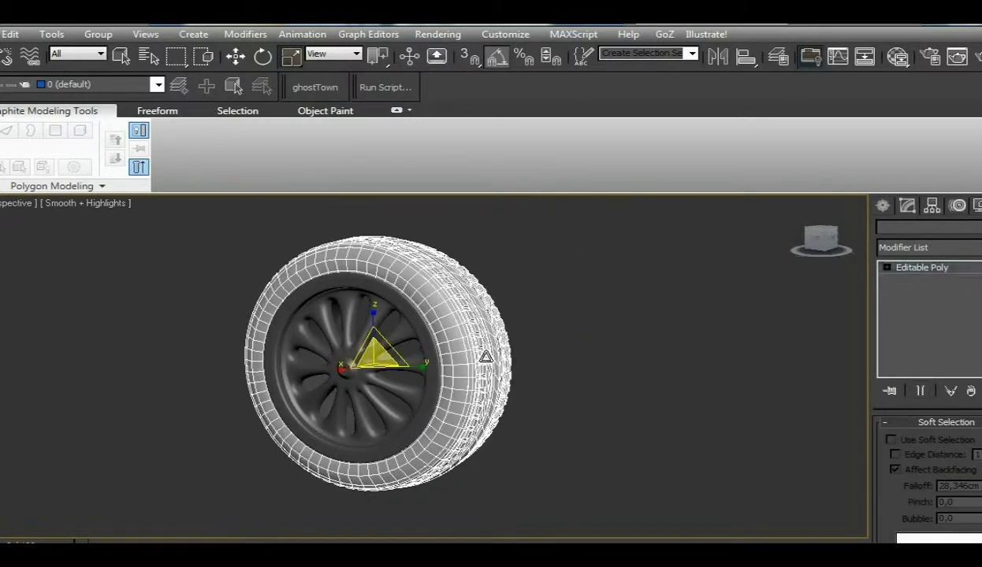
right_click(486, 359)
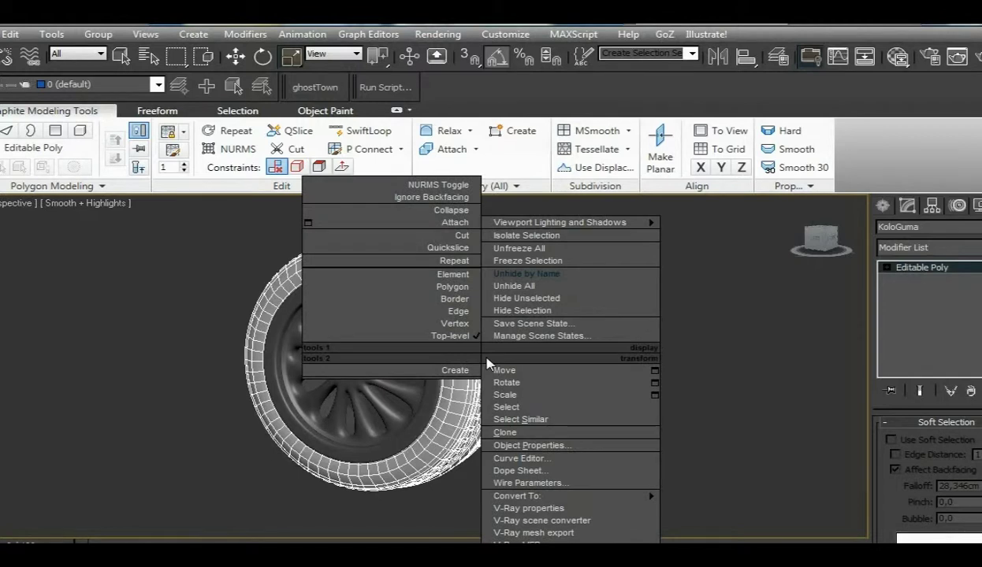
left_click(496, 314)
middle_click_drag(511, 342, 583, 354, "alt")
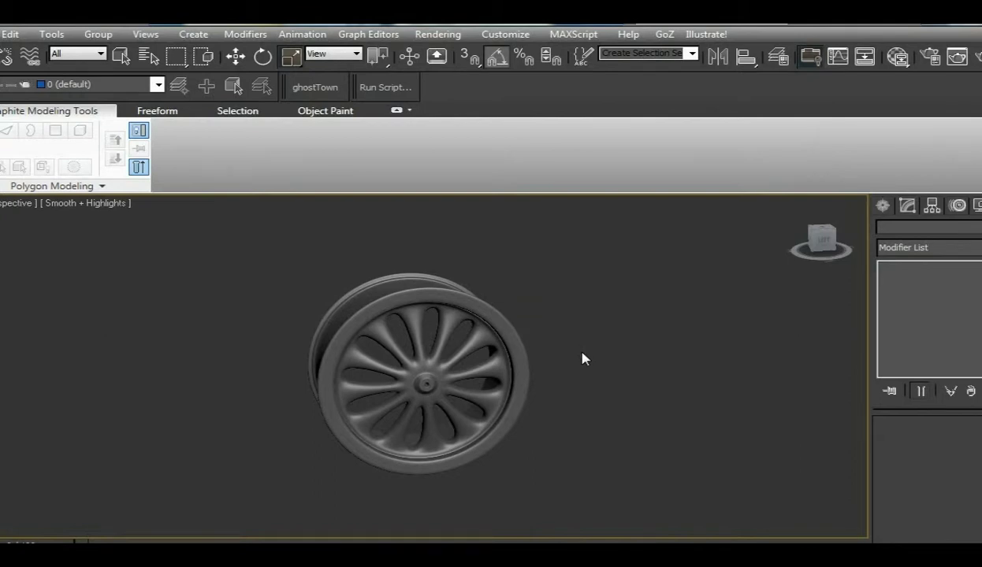
middle_click_drag(583, 359, 542, 358, "alt")
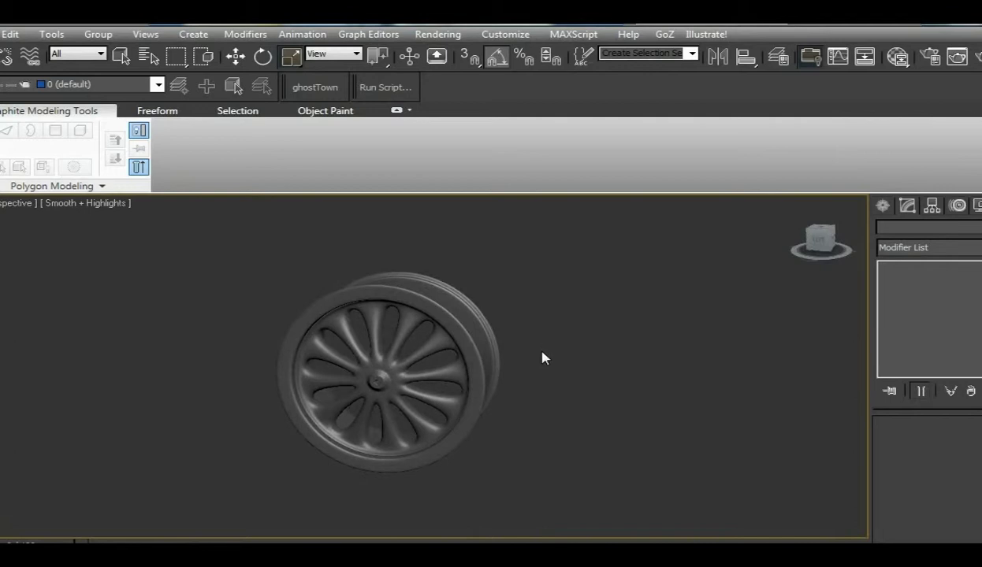
scroll(555, 368, "up", 4)
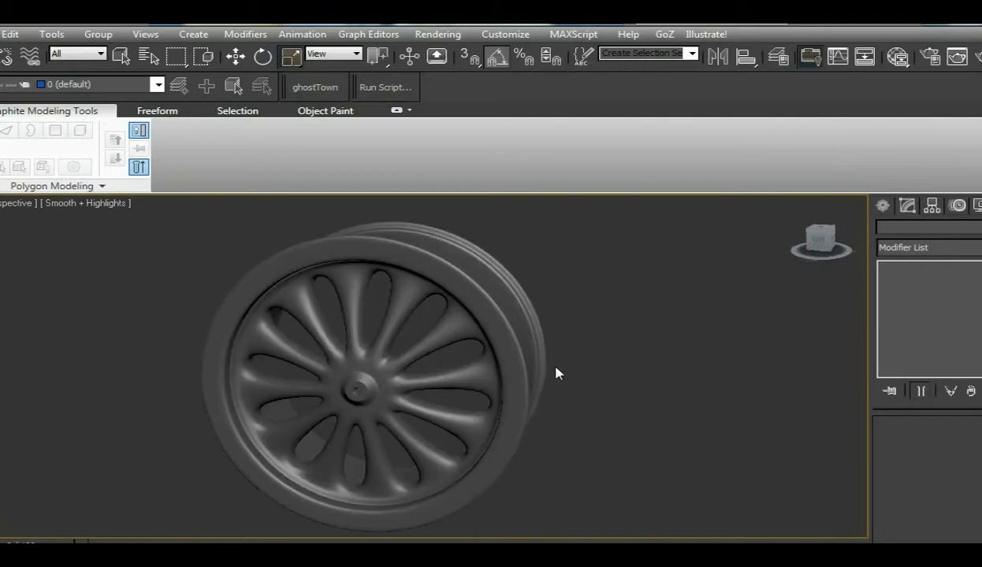
scroll(556, 367, "down", 2)
- Create a cylinder around the rim from its centre in the Left view, about 68.5 cm radius and 49.6 cm high, with 60 sides
key("alt+w")
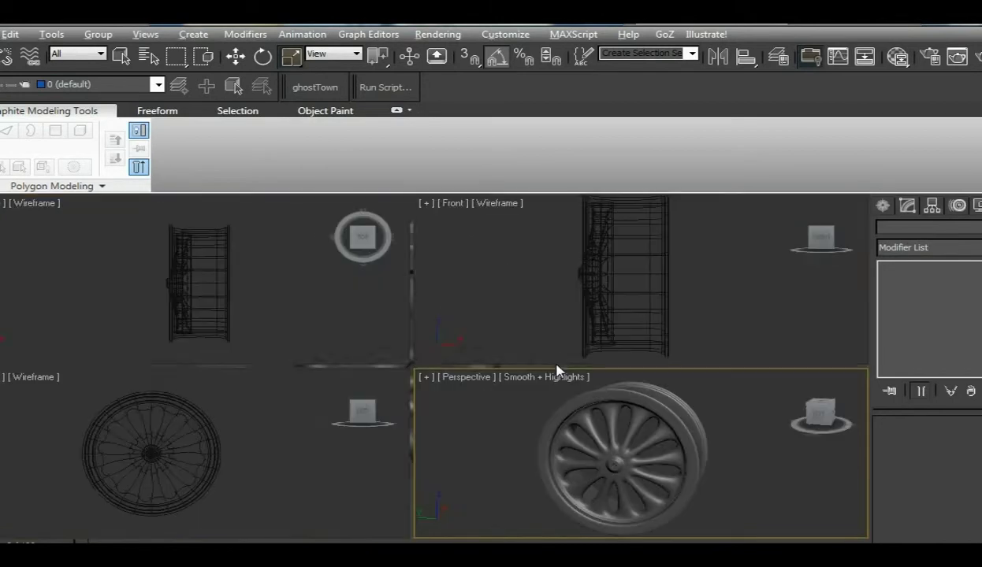
left_click(883, 207)
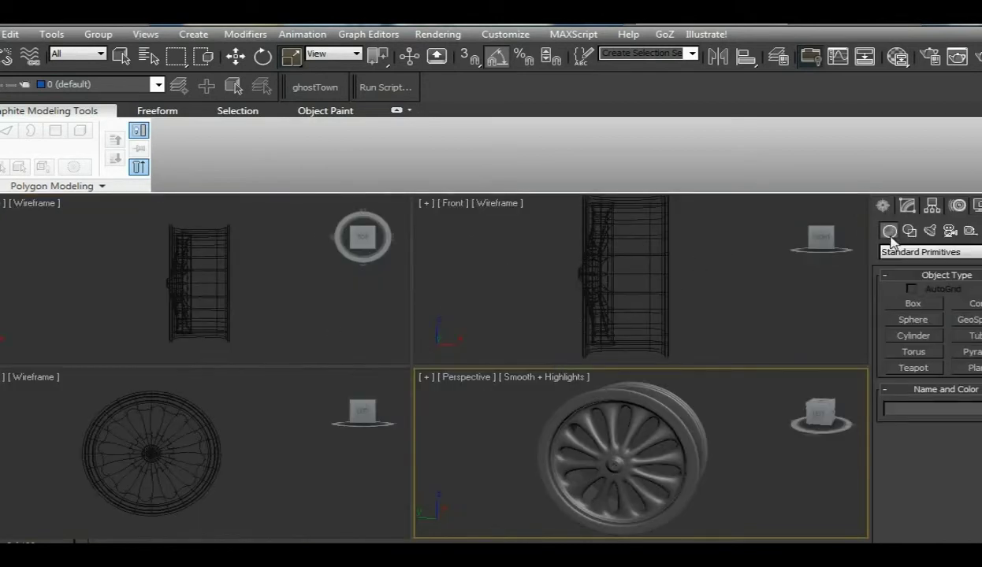
left_click(907, 337)
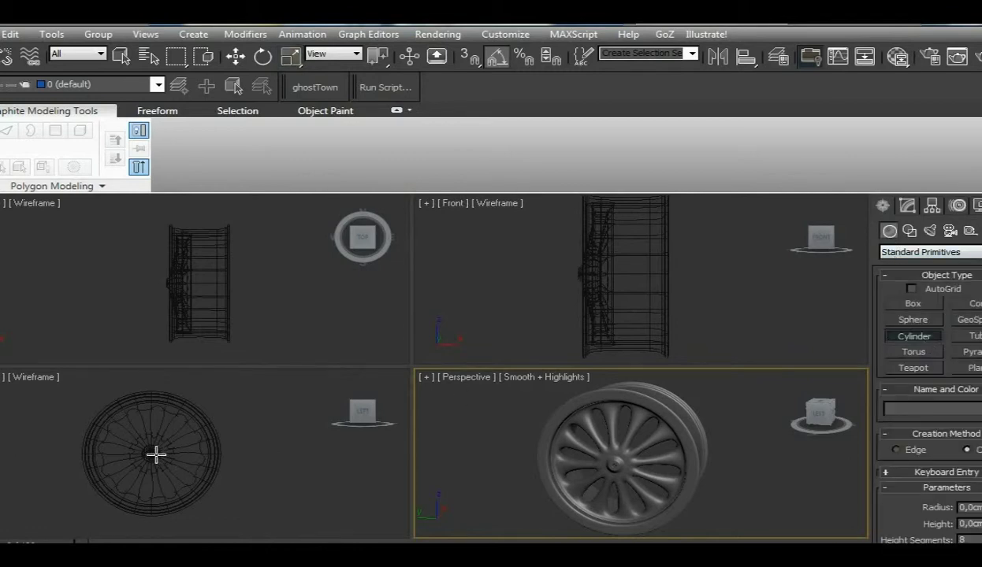
left_click_drag(149, 454, 221, 501)
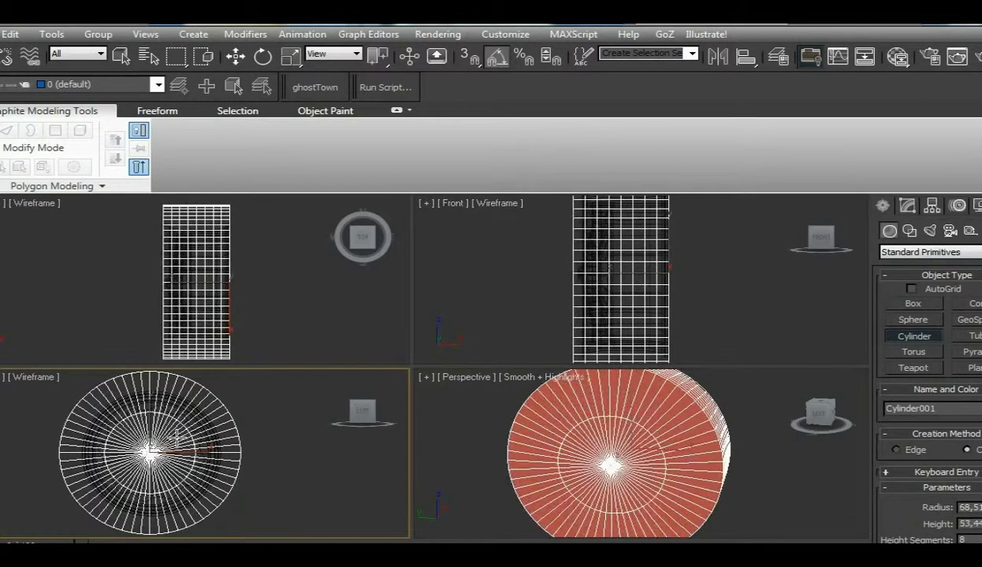
left_click(182, 441)
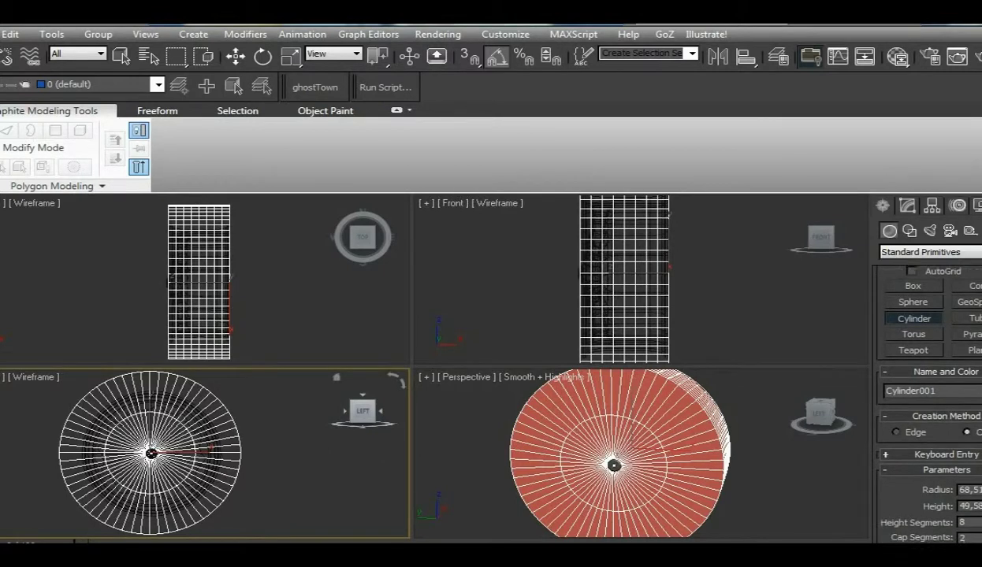
scroll(930, 395, "down", 3)
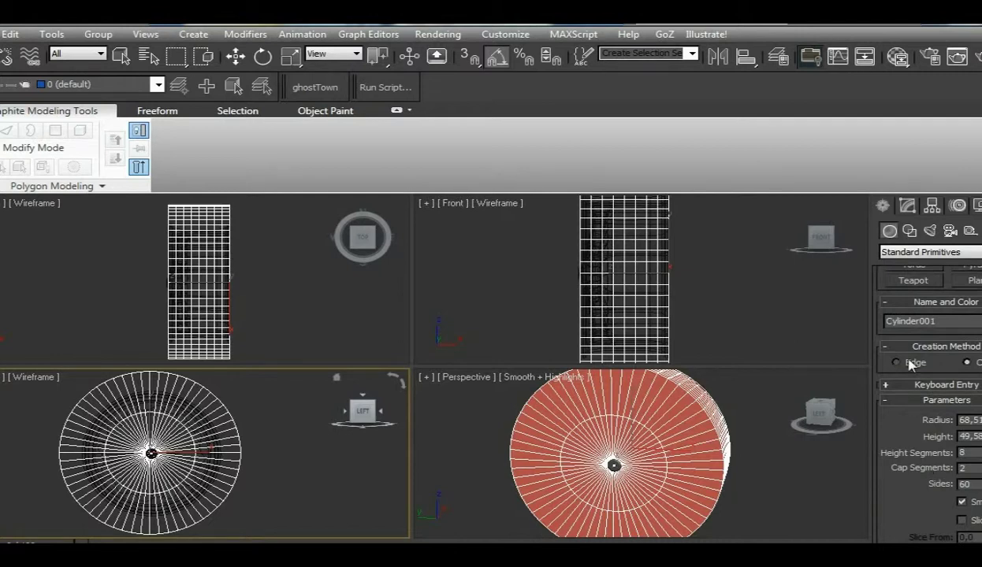
- Convert the new cylinder to an Editable Poly
left_click(907, 206)
right_click(906, 268)
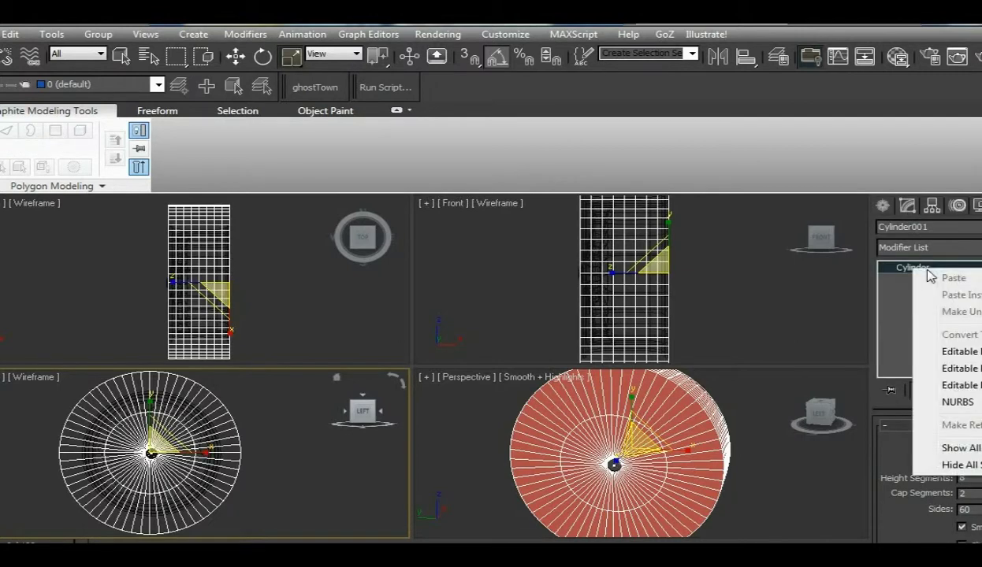
left_click(960, 384)
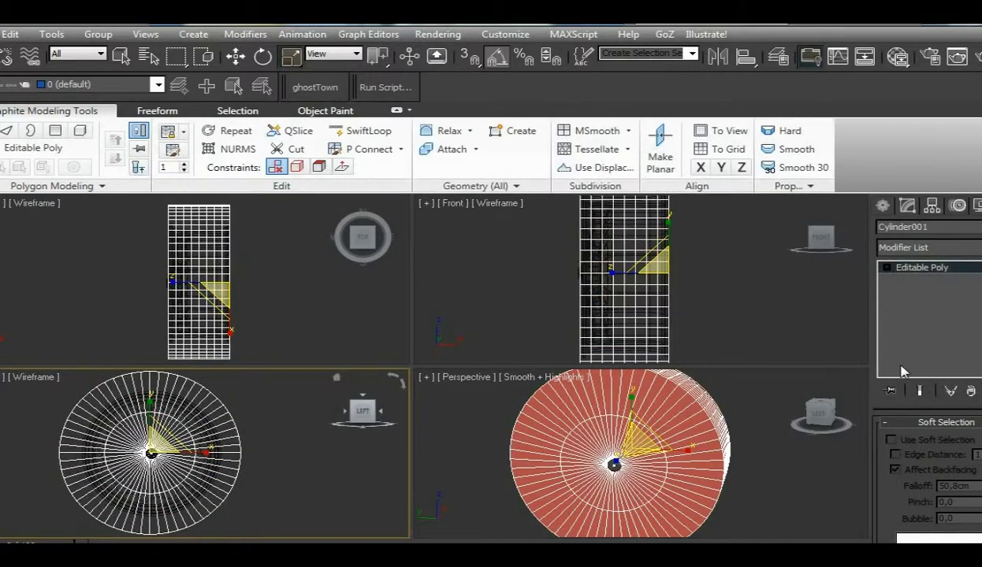
- Select the inner cap polygons on both faces of the cylinder and bridge them with 1 segment to open a through-hole
key("q")
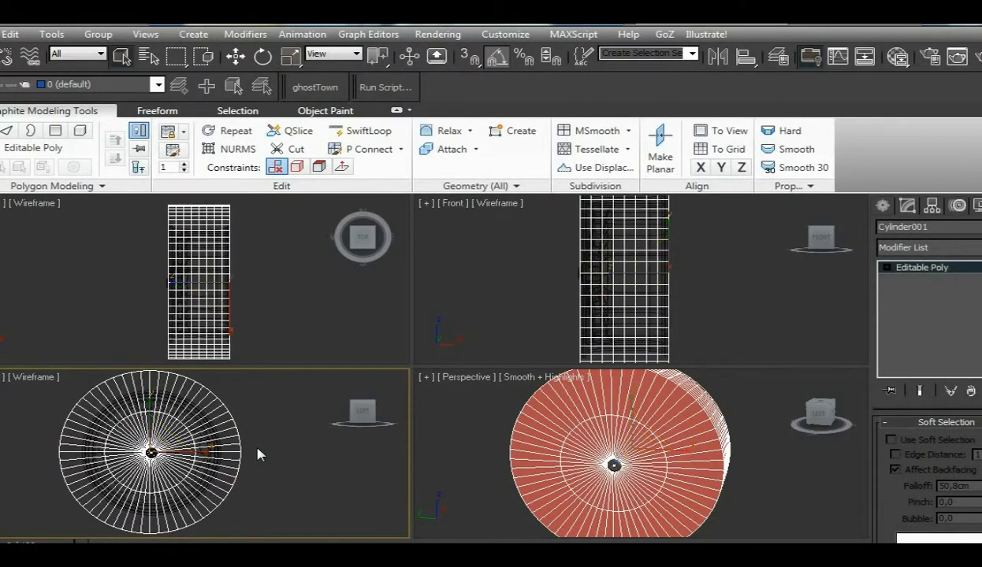
key("4")
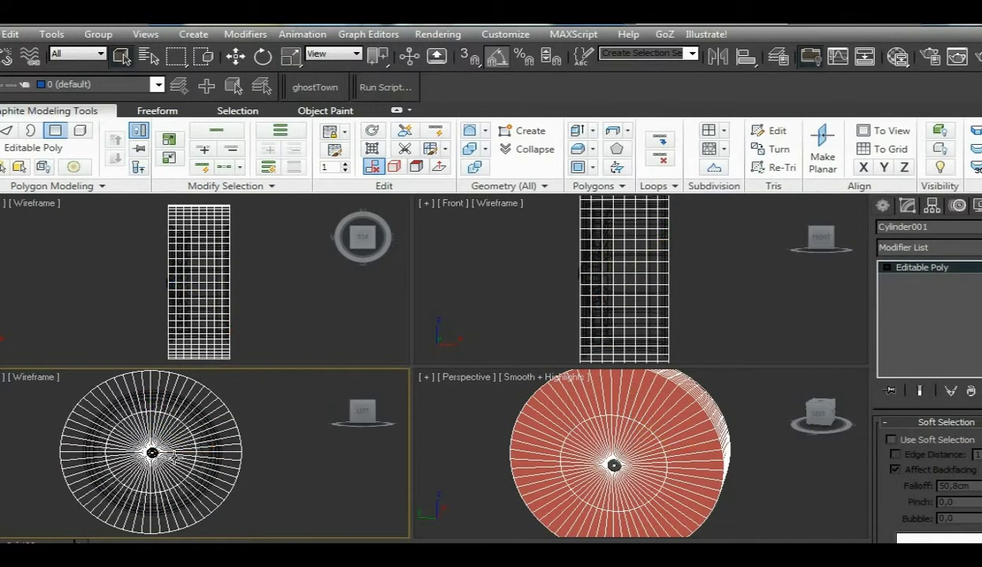
left_click_drag(152, 453, 120, 421)
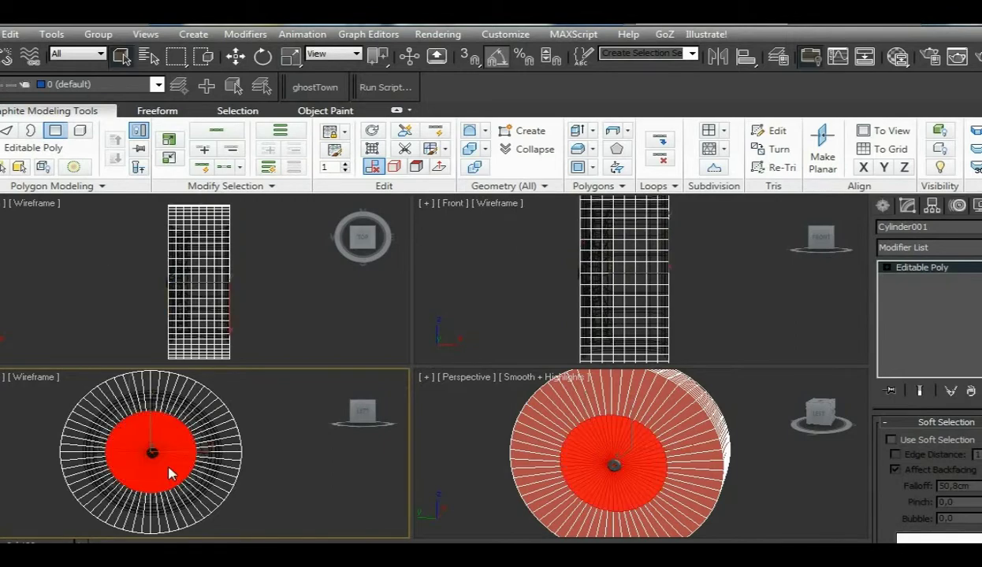
middle_click_drag(663, 443, 709, 432, "alt")
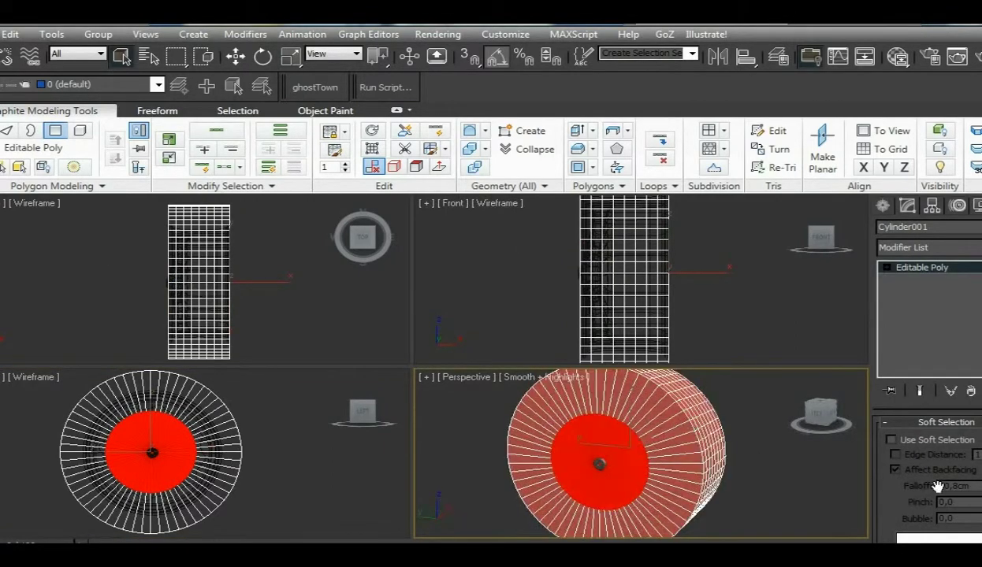
left_click(949, 424)
scroll(930, 473, "up", 5)
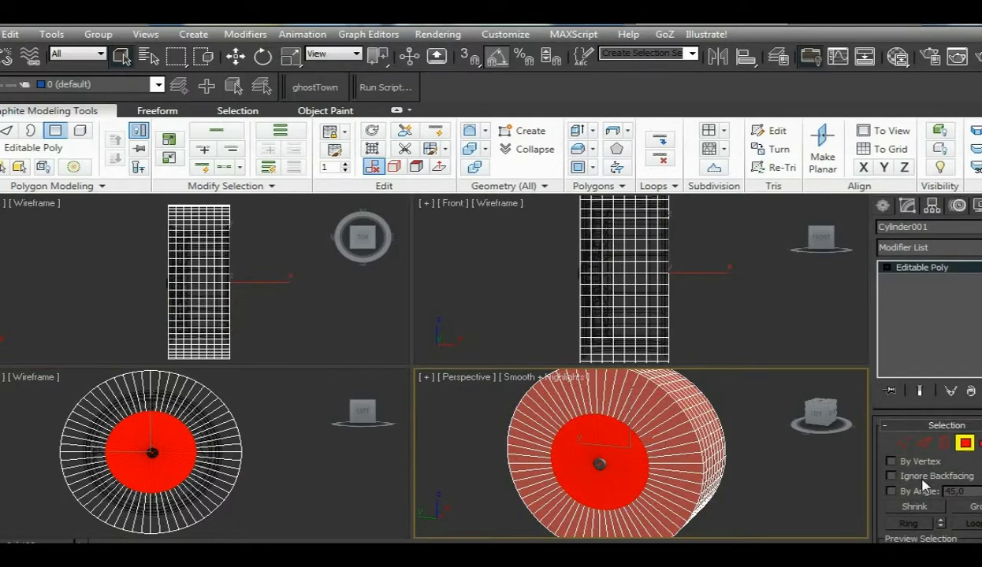
middle_click_drag(749, 465, 712, 425, "alt")
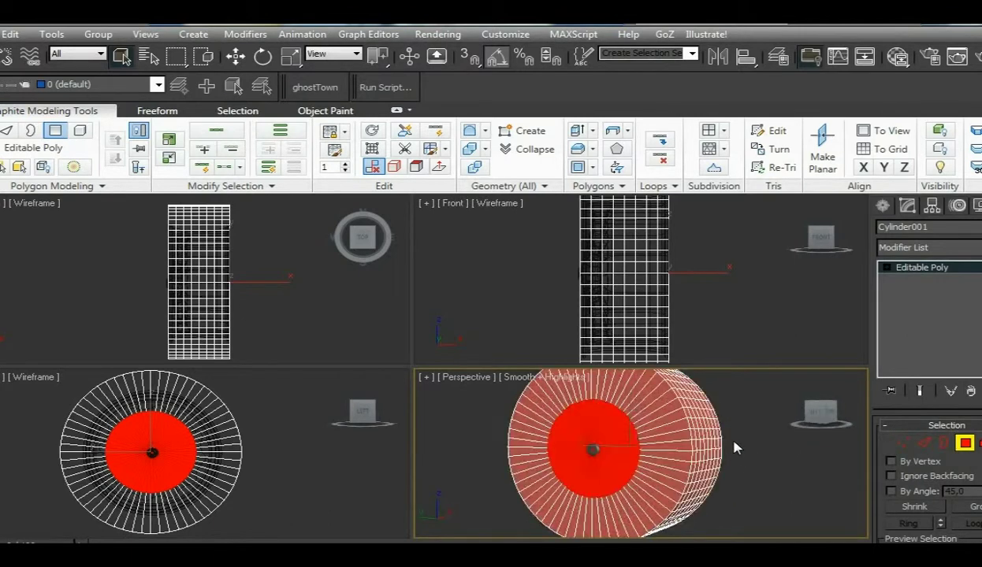
left_click(613, 132)
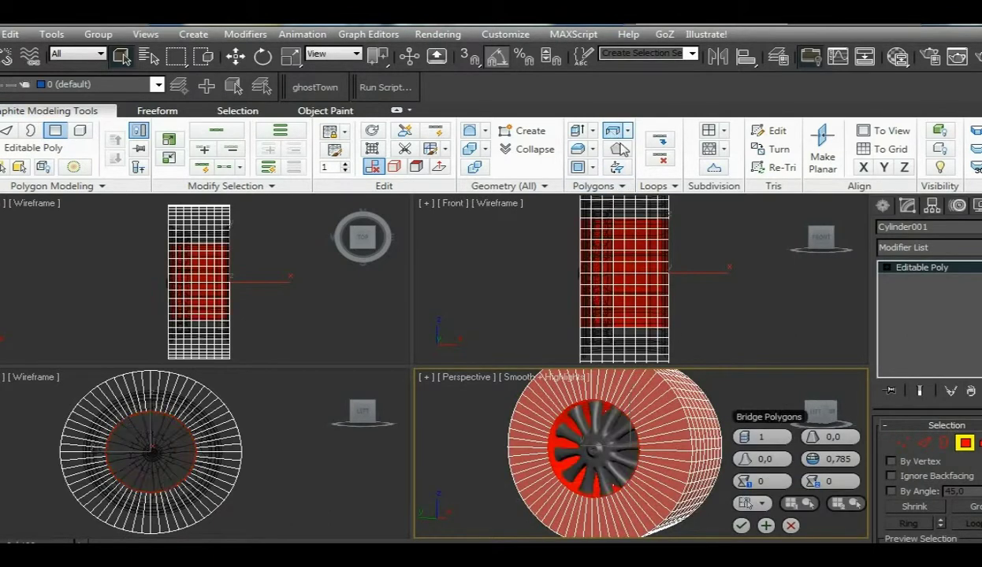
left_click(741, 527)
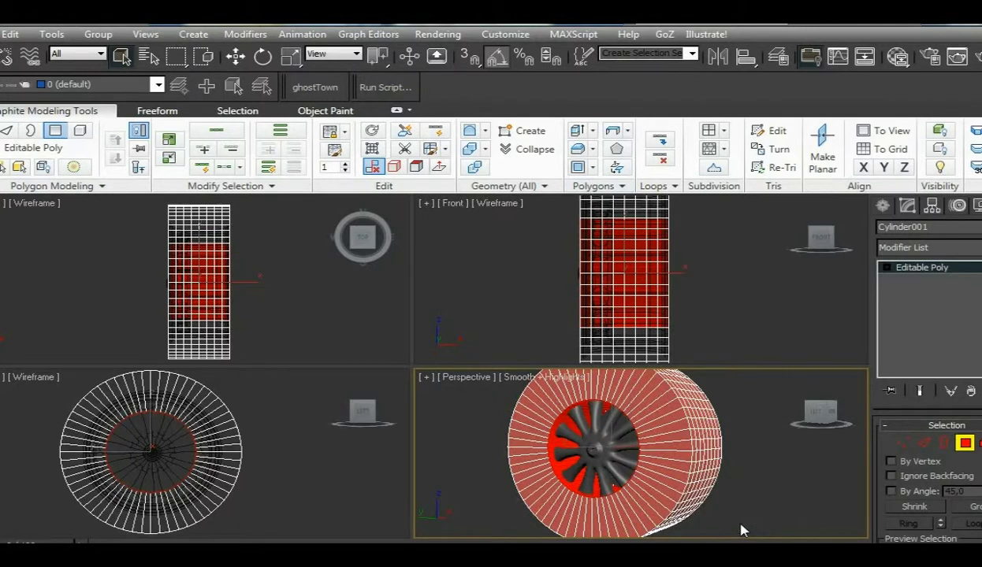
- Scale the bridged hole polygons up uniformly in the Left view until the opening roughly matches the rim's outline
middle_click(242, 439)
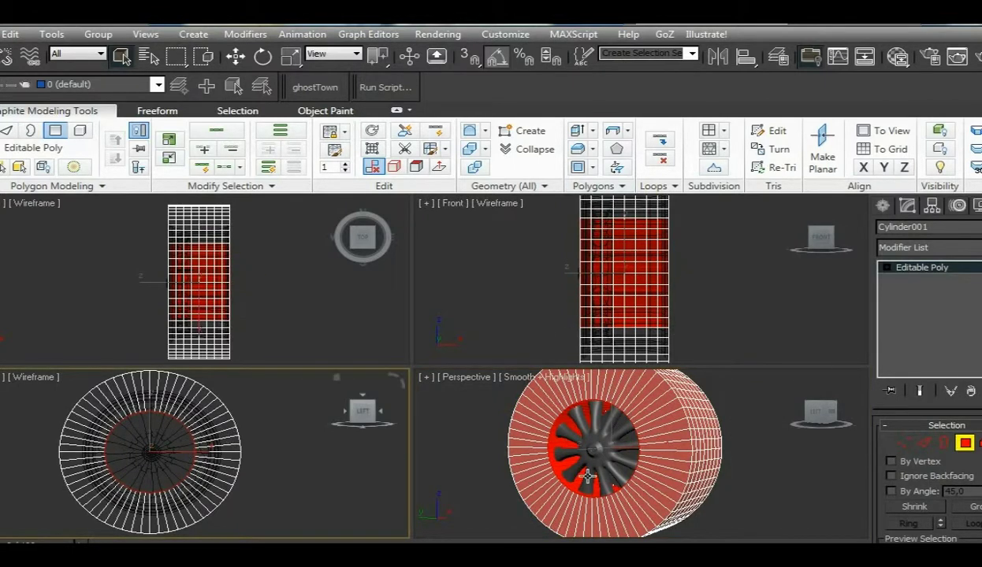
key("e")
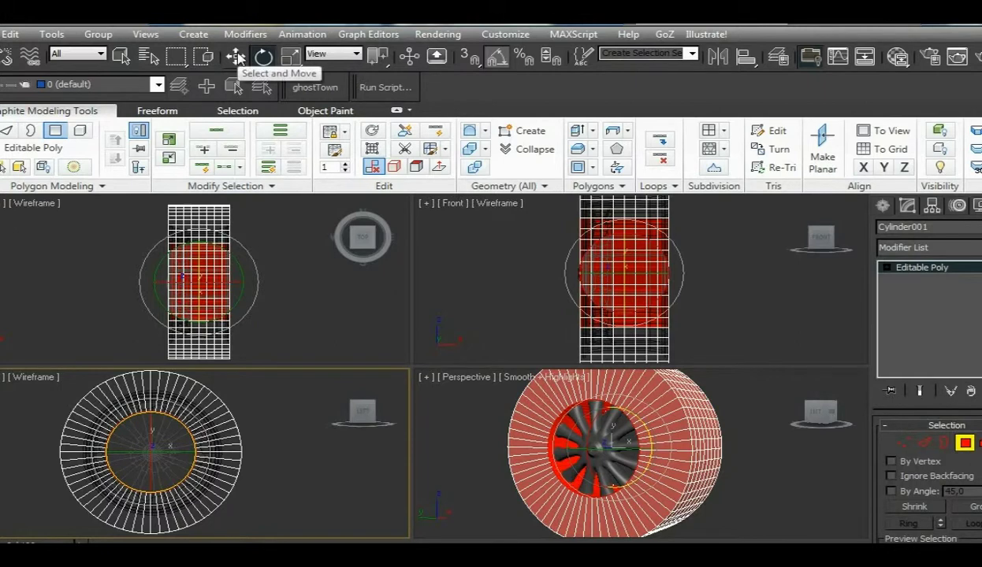
left_click(291, 61)
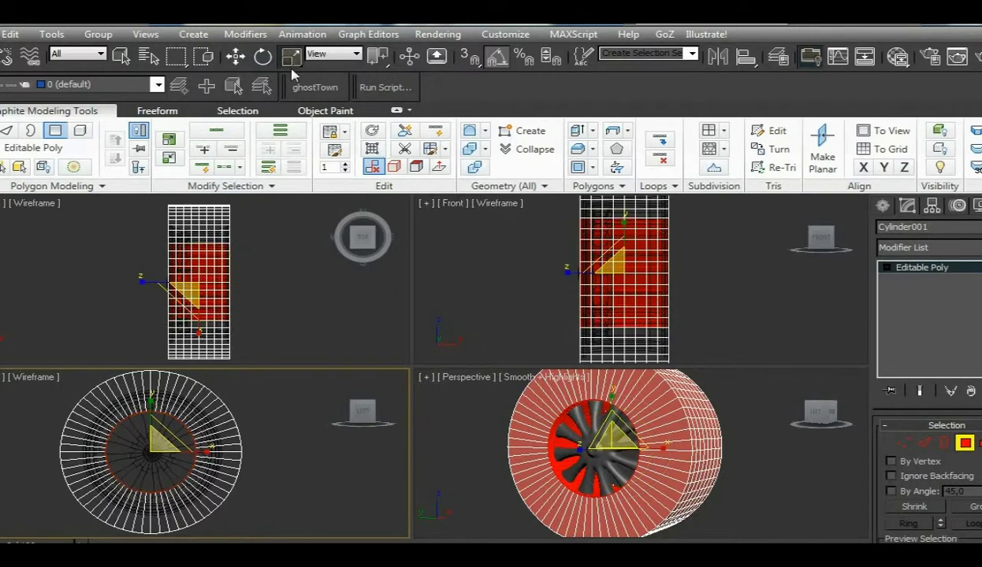
left_click_drag(170, 429, 186, 406)
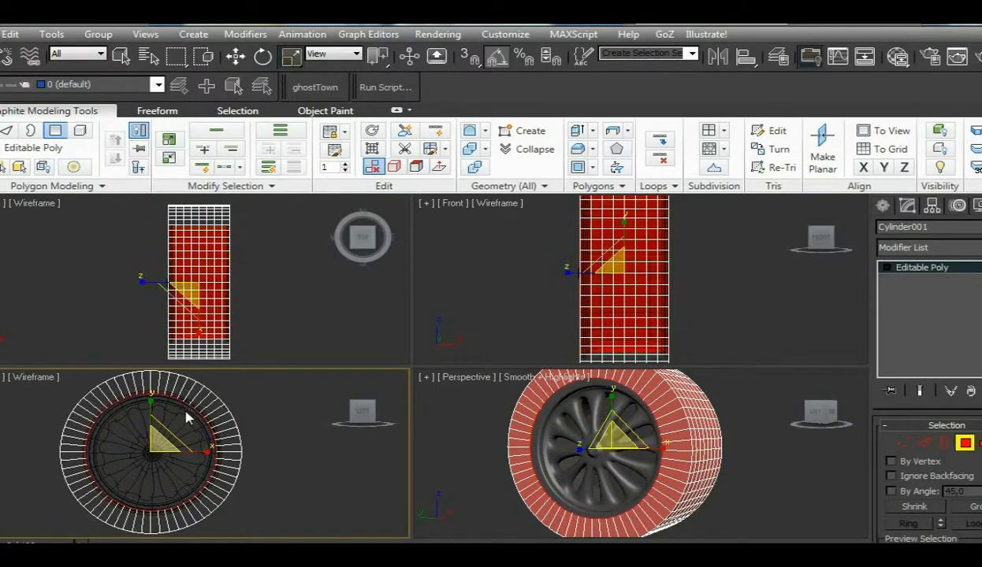
scroll(186, 407, "up", 3)
middle_click_drag(188, 411, 194, 400)
scroll(197, 406, "down", 2)
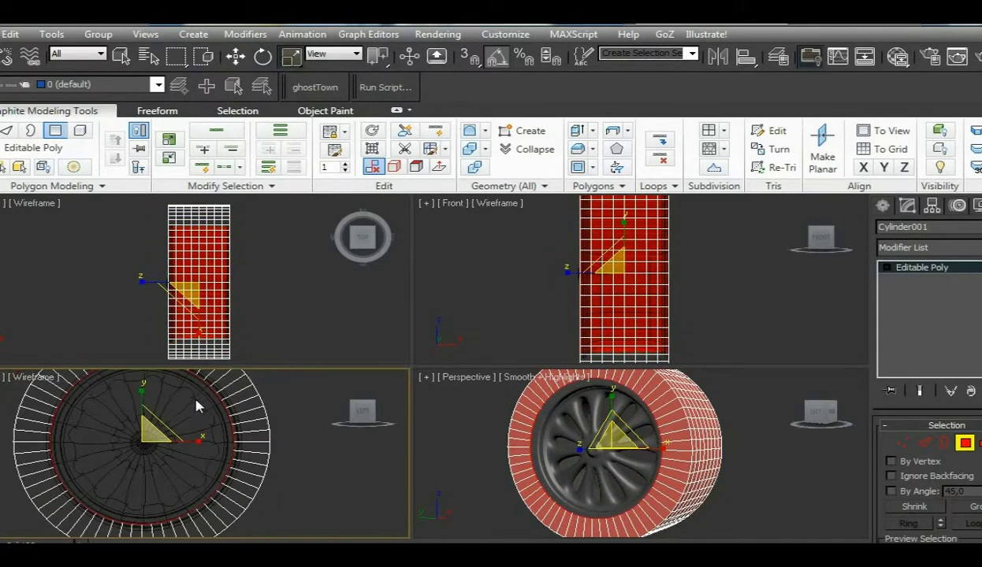
- Align the cylinder to the FelnaCenter object on the X and Y positions, centre to centre, in the Left view
left_click(967, 444)
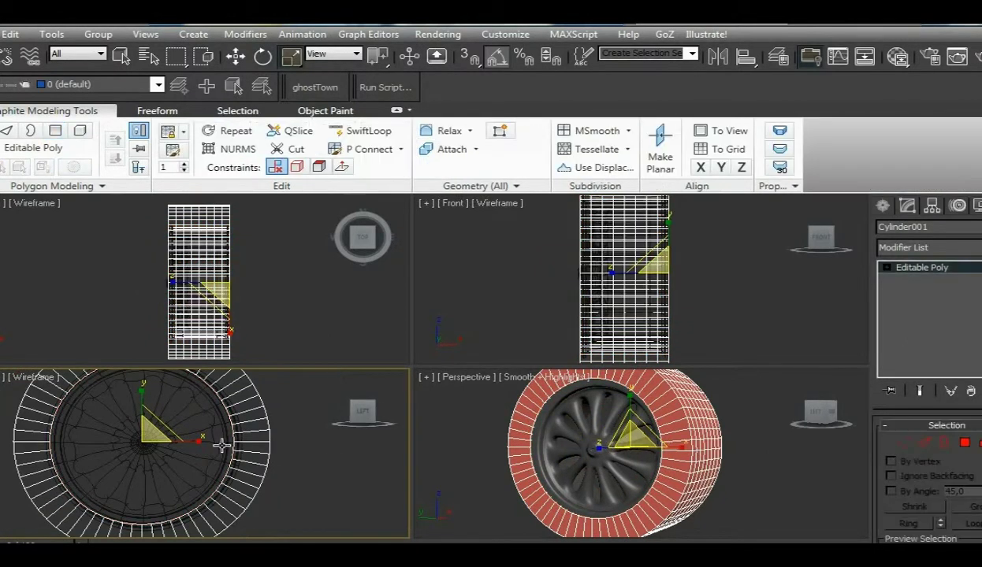
key("alt+a")
left_click(223, 444)
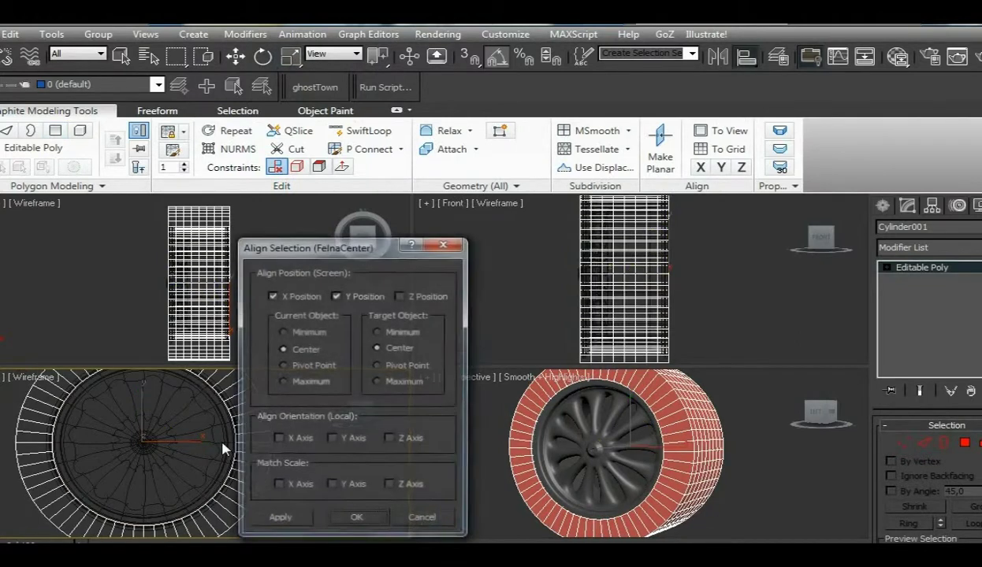
left_click(363, 517)
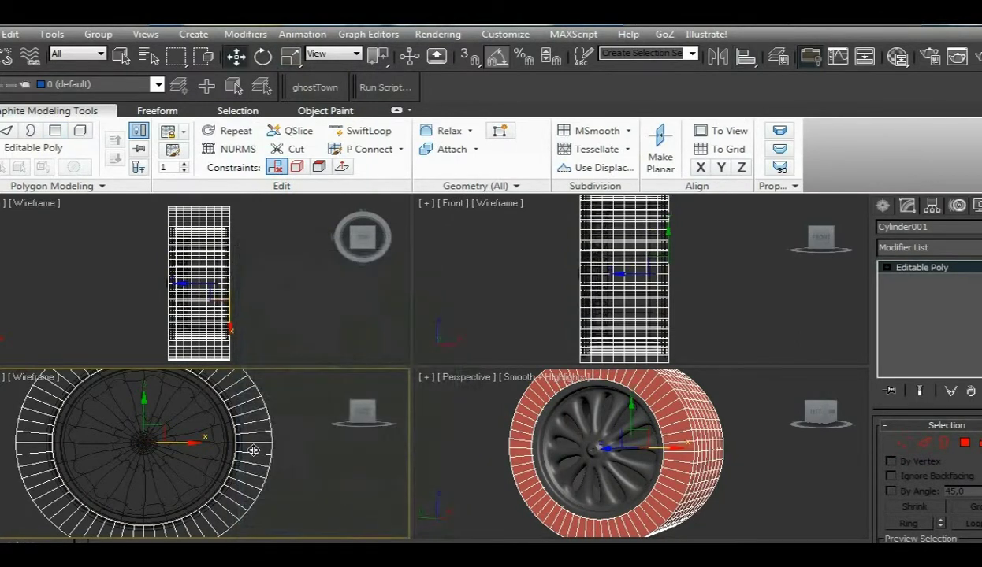
- Scale the bridged hole polygons outward along X in the Top view so both sidewalls bulge slightly beyond the tread
left_click(965, 444)
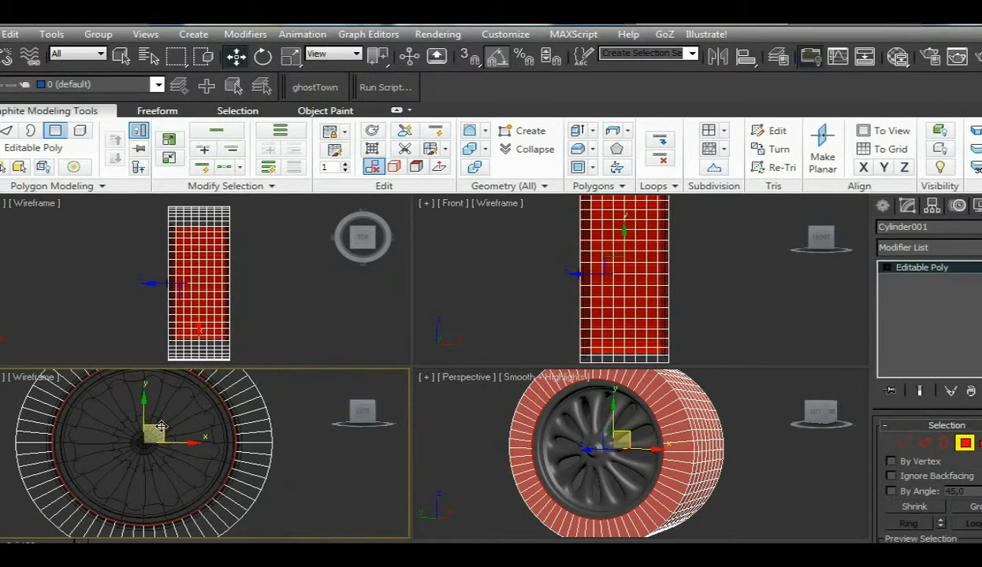
left_click(290, 56)
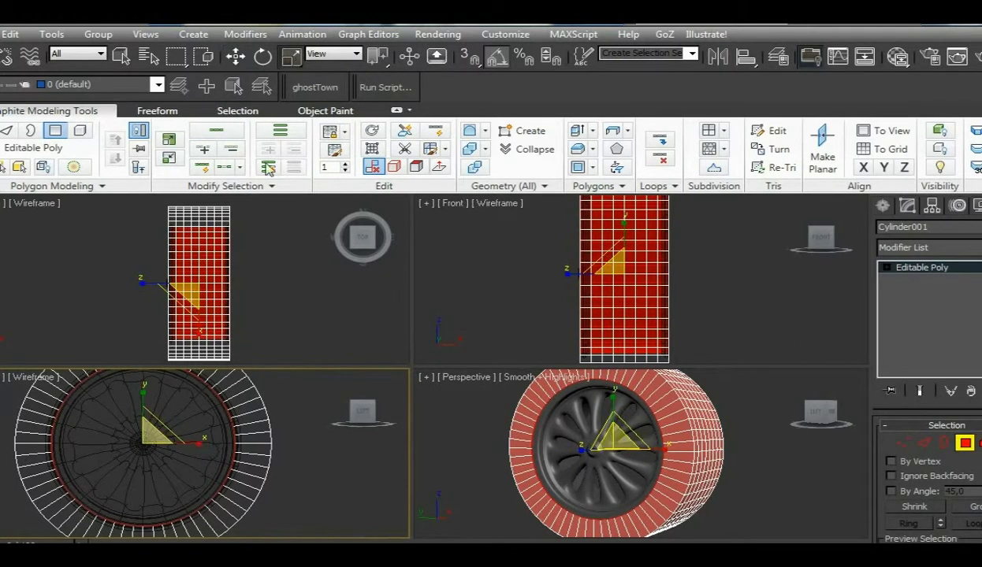
scroll(204, 288, "up", 2)
middle_click_drag(203, 288, 193, 271)
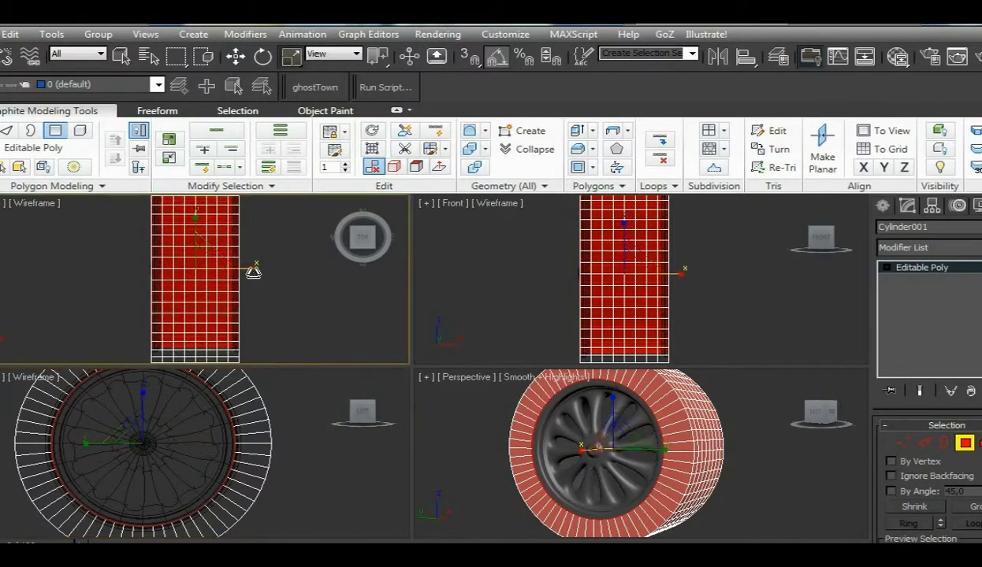
left_click_drag(252, 269, 263, 266)
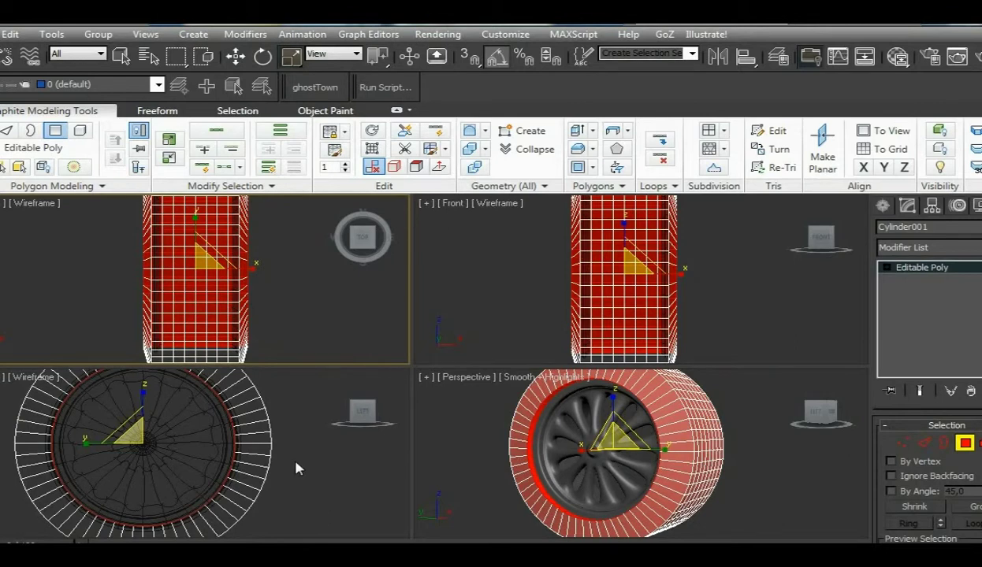
- Select the full ring of sidewall polygons on both sides of the tyre
key("q")
left_click(252, 434)
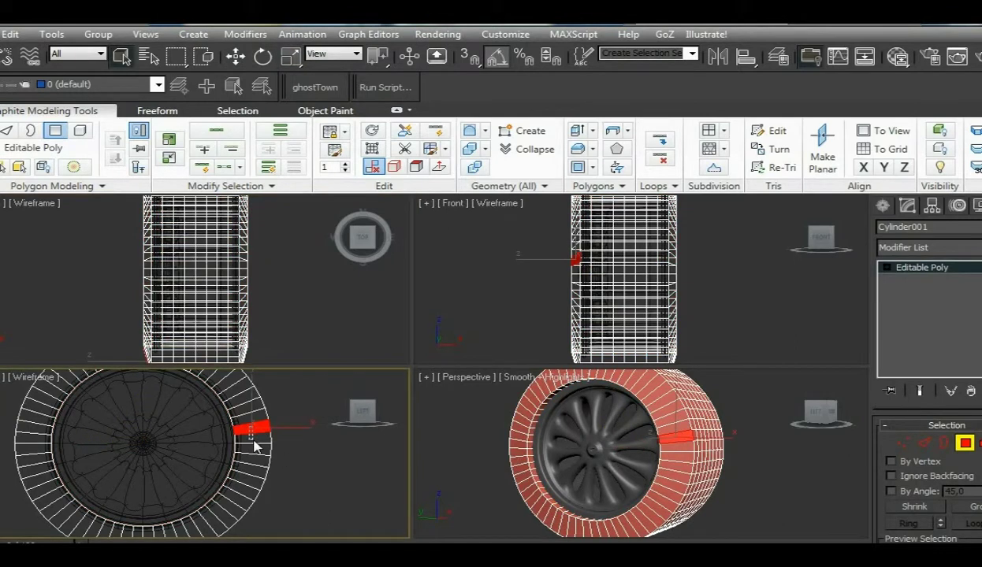
left_click_drag(252, 440, 253, 431)
left_click(279, 426)
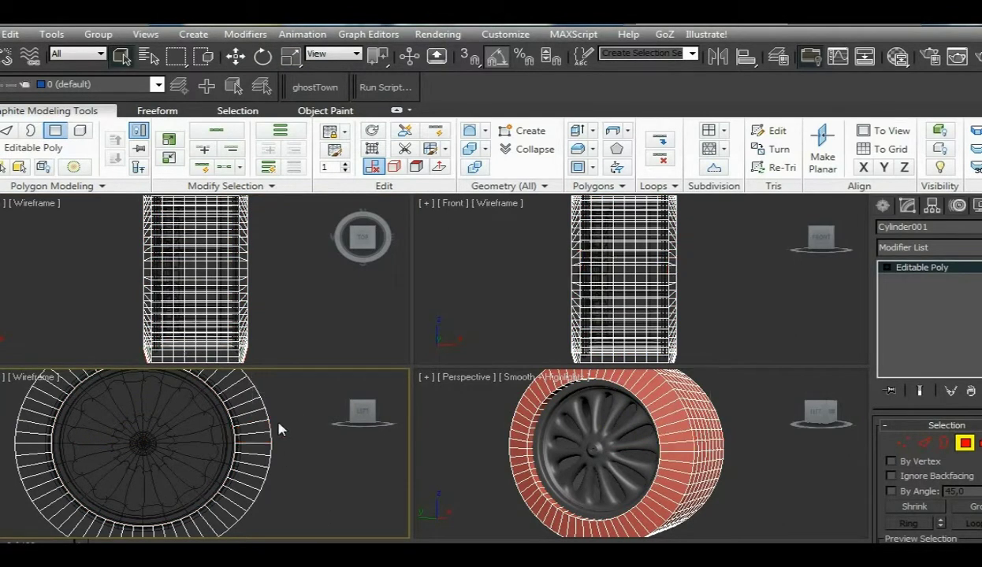
left_click(254, 428)
left_click(254, 416, "shift")
left_click(300, 440)
left_click(251, 422)
left_click(250, 416, "shift")
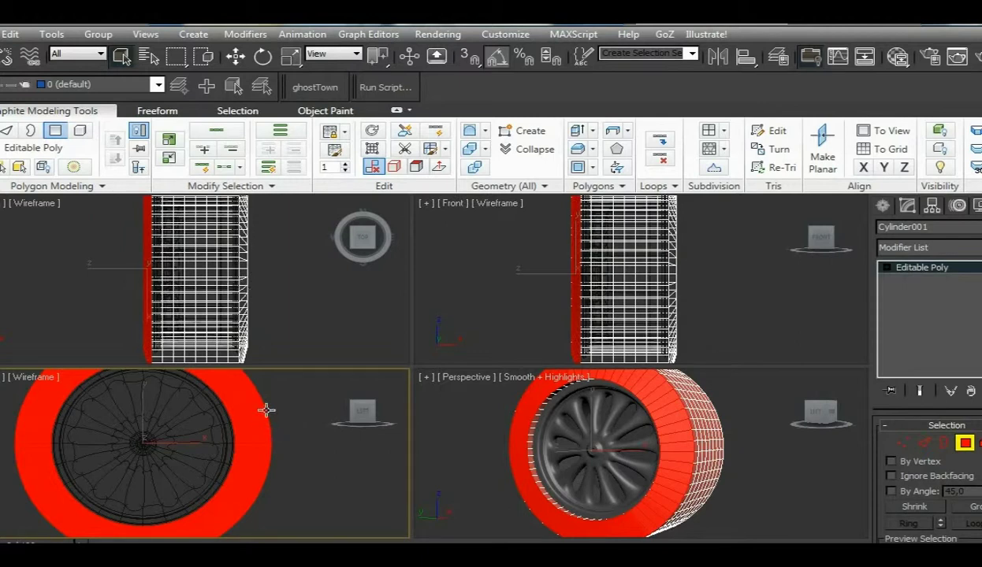
left_click(243, 284, "ctrl")
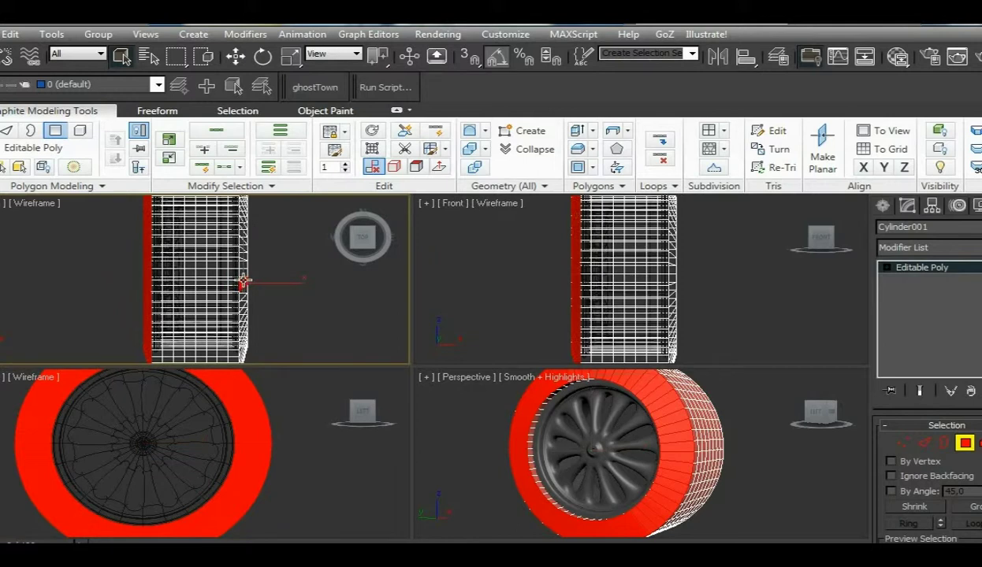
left_click(243, 275, "shift")
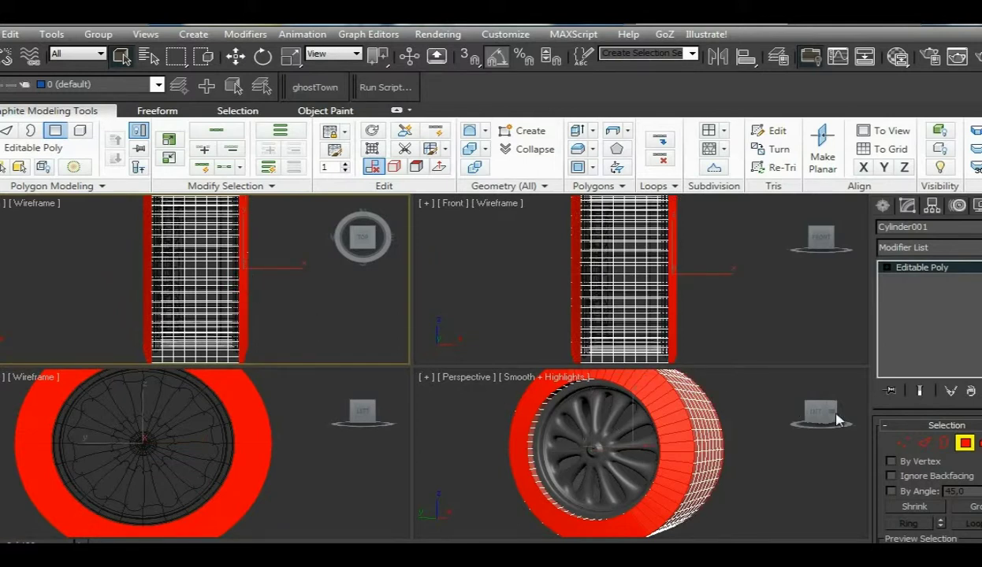
- Inset both selected sidewall rings as a group by 2.54 cm
left_click(578, 169, "shift")
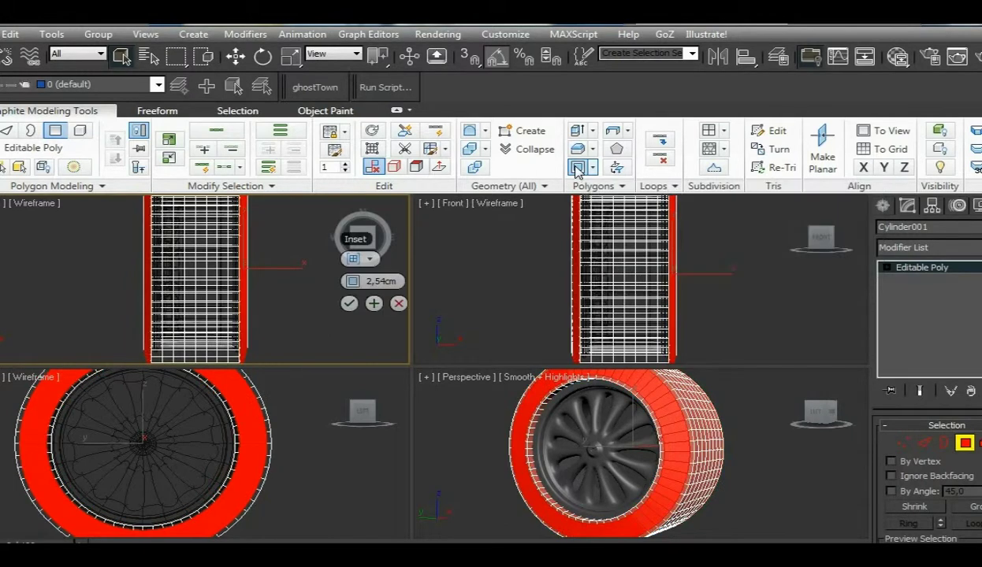
left_click(370, 262)
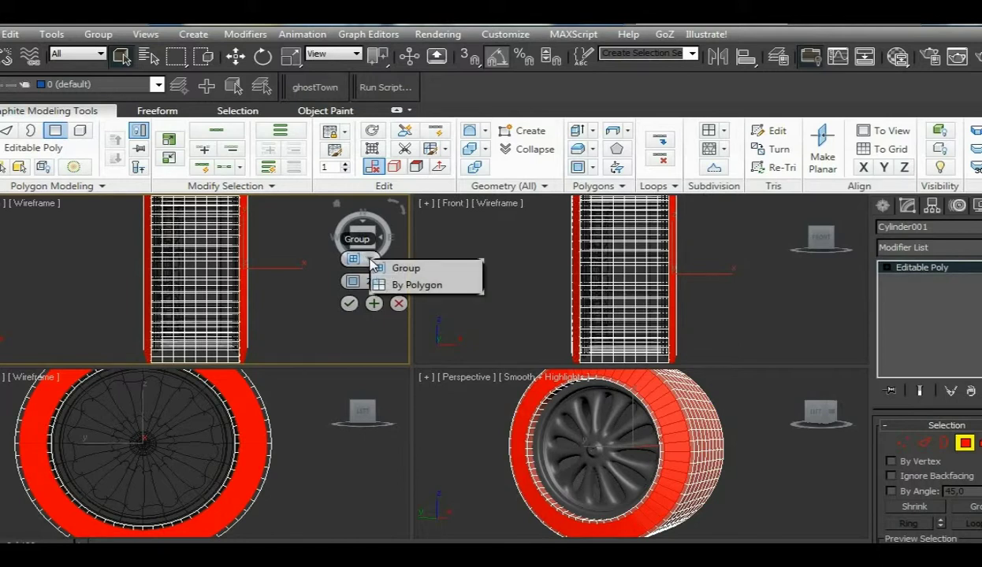
left_click(386, 270)
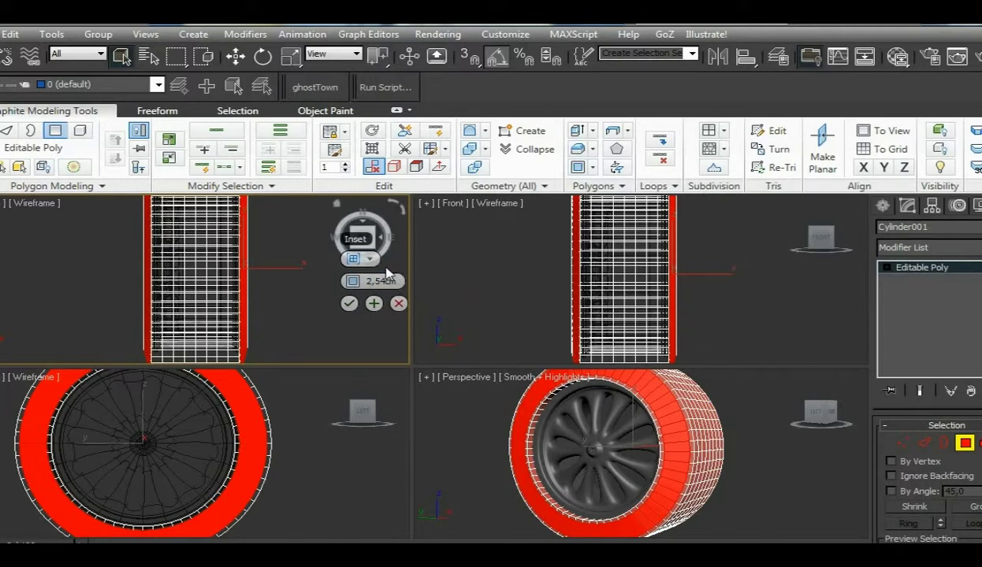
left_click(326, 304)
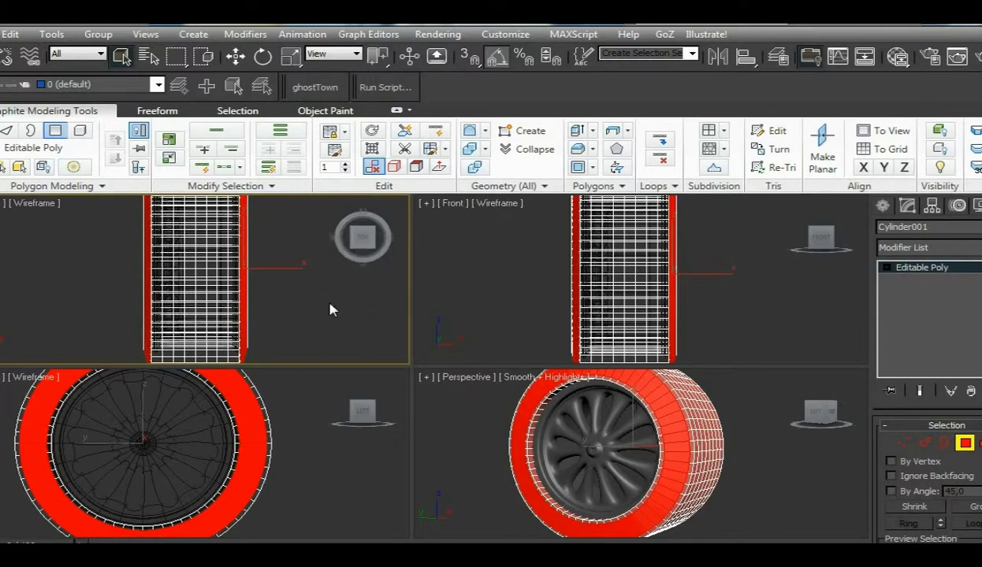
middle_click_drag(276, 298, 277, 322)
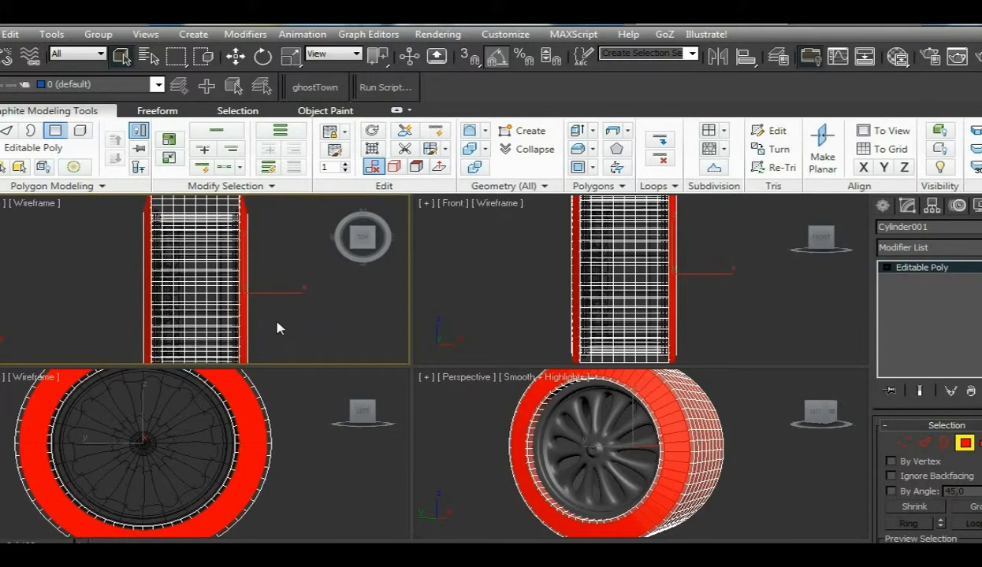
left_click(290, 56)
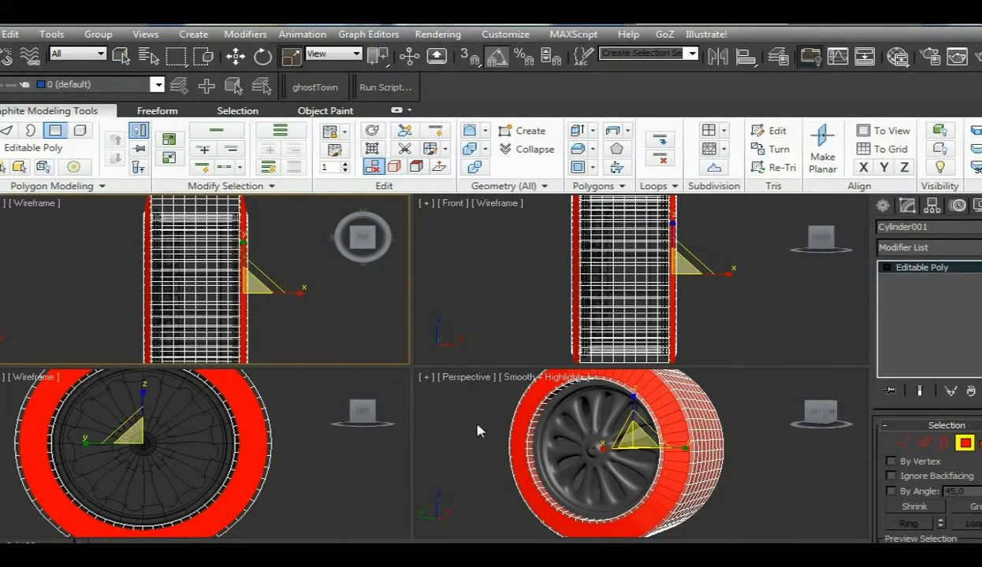
- Select the complete edge loops along both outer shoulders, where the tread meets the sidewalls
scroll(541, 445, "up", 2)
middle_click_drag(541, 446, 495, 437, "alt")
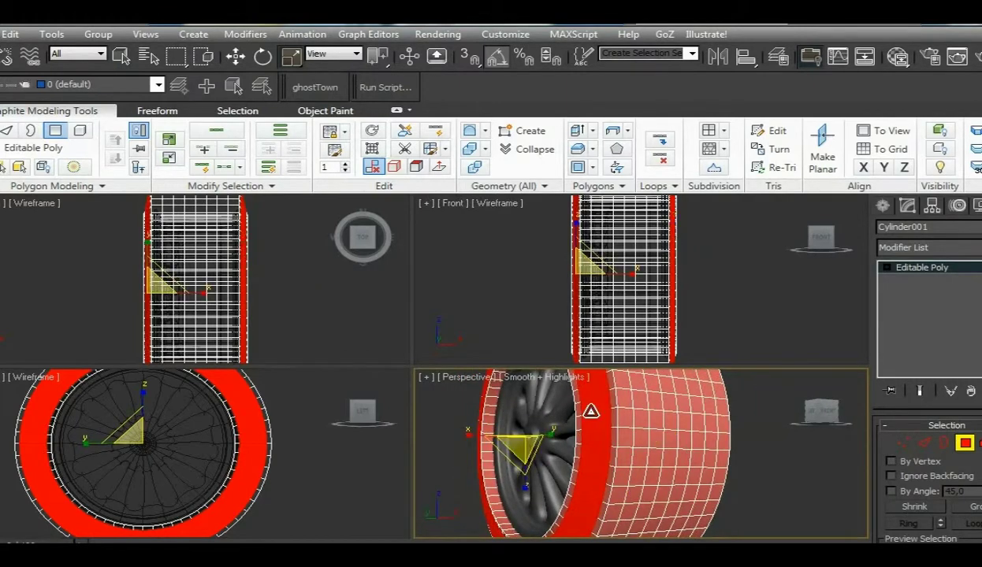
middle_click_drag(589, 410, 444, 426)
scroll(591, 441, "up", 2)
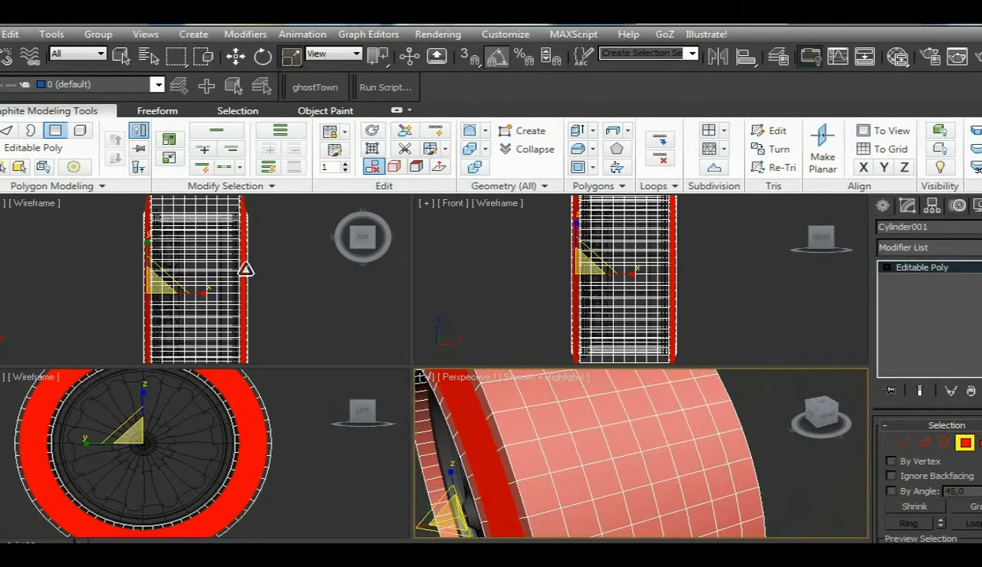
left_click(965, 443)
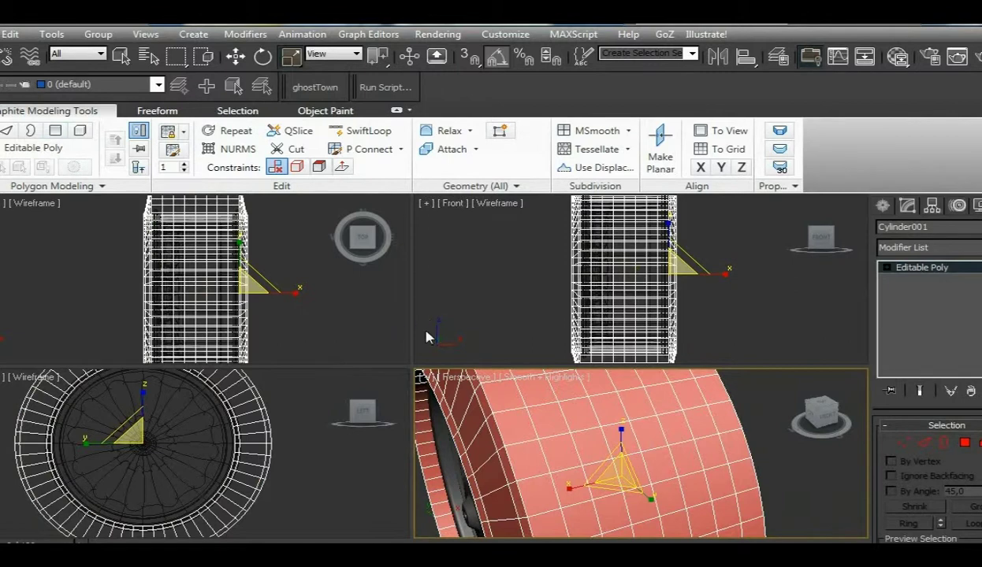
left_click(924, 443)
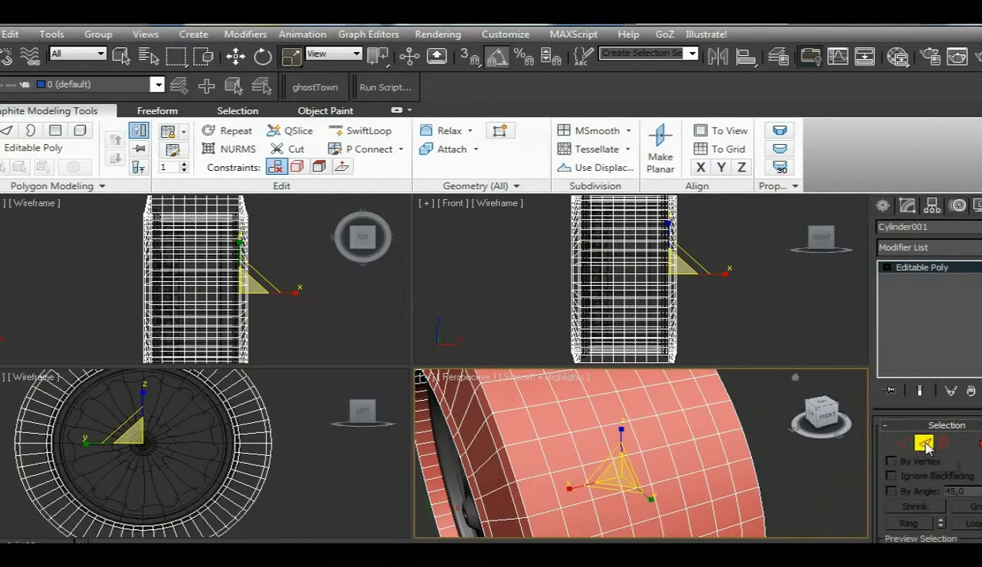
left_click(511, 465)
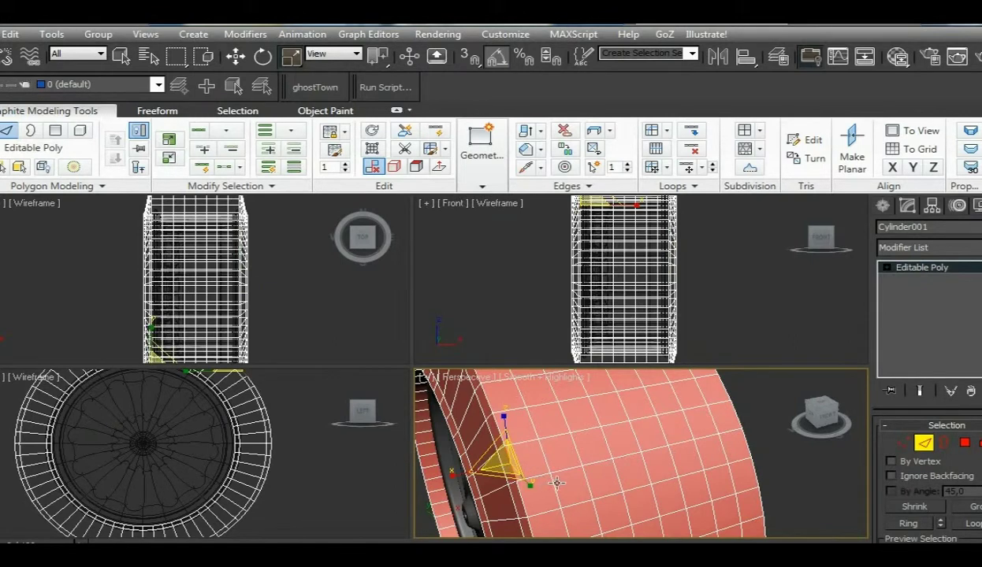
key("q")
middle_click_drag(551, 479, 544, 456)
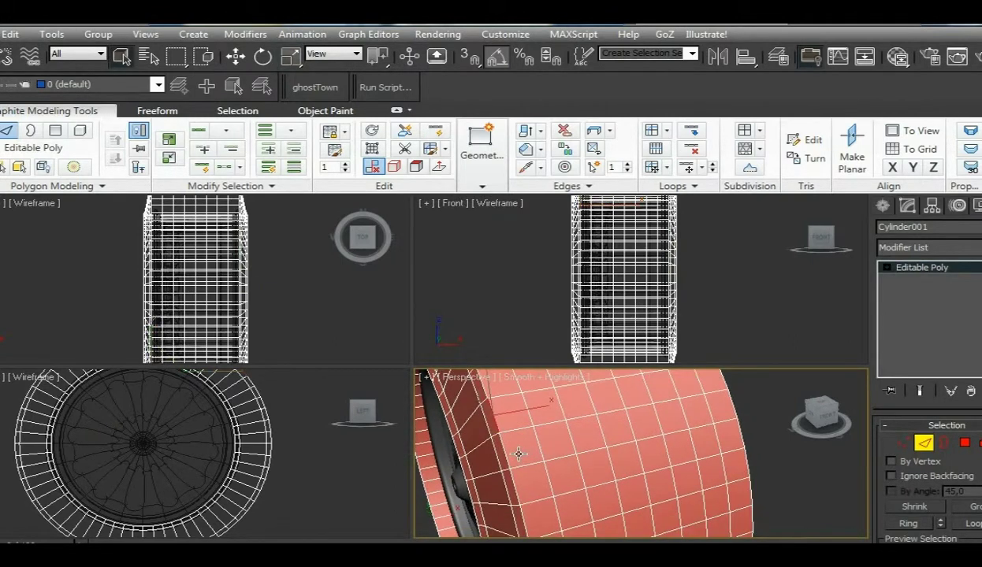
middle_click_drag(617, 446, 671, 425, "alt")
left_click(699, 409)
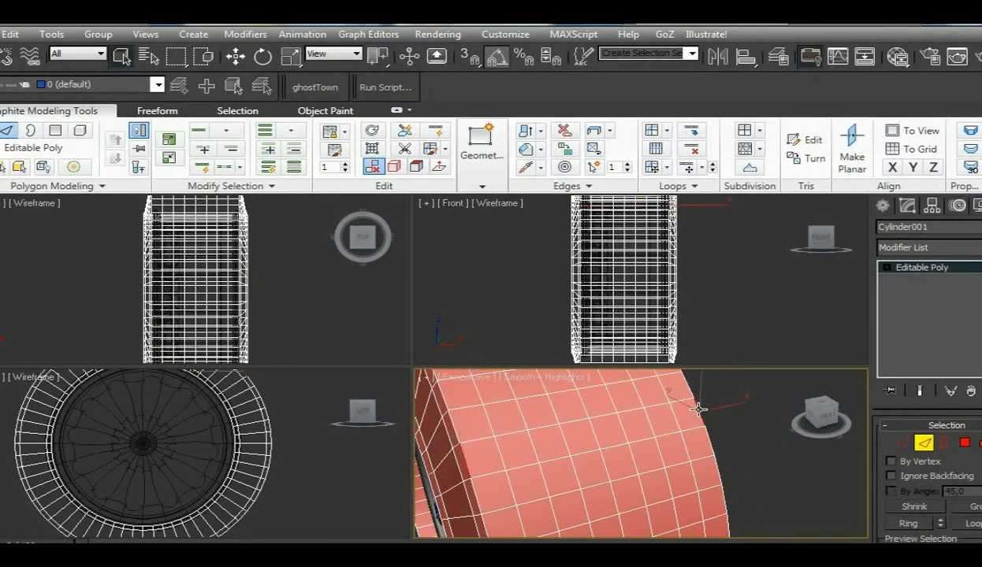
left_click(975, 525)
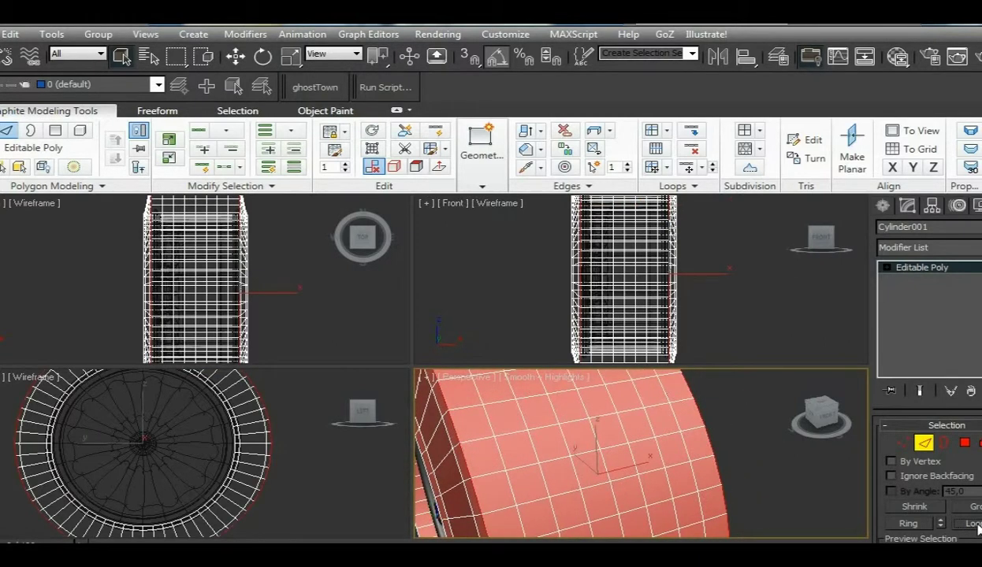
- Chamfer both shoulder edge loops by 1.721 cm with 2 connecting segments
left_click(527, 150, "shift")
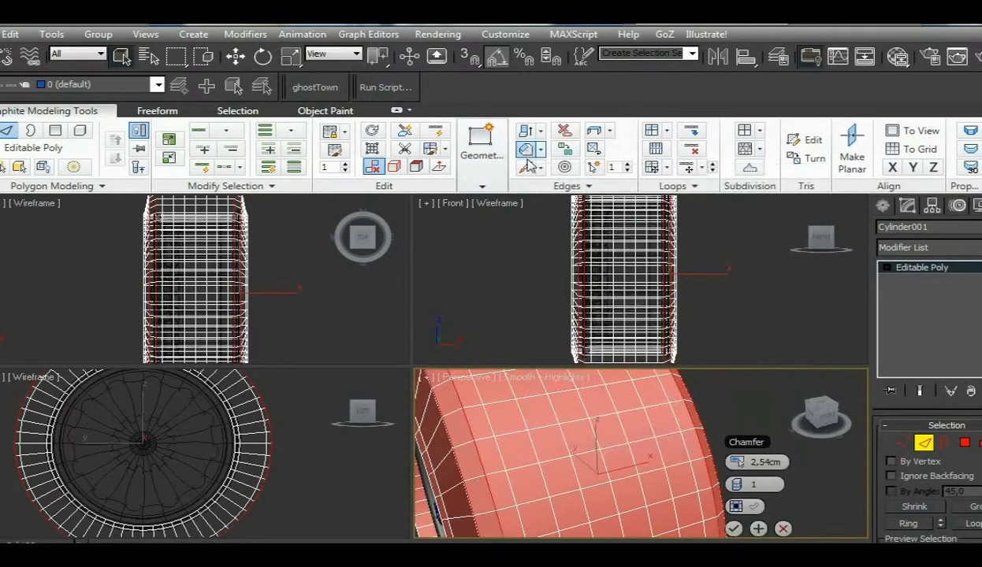
mouse_move(733, 462)
left_mouse_down()
mouse_move(732, 473)
mouse_move(731, 466)
left_mouse_up()
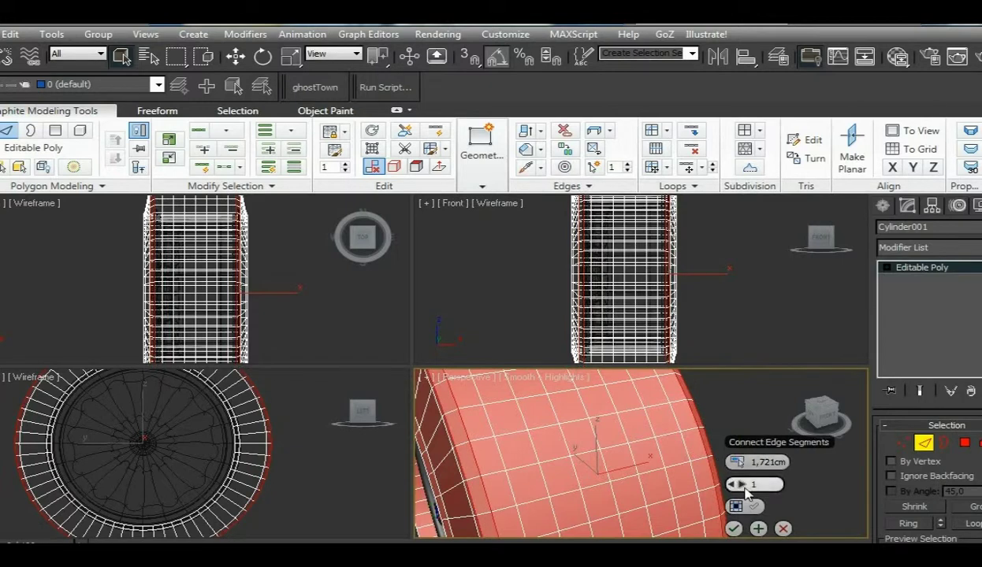
left_click(742, 486)
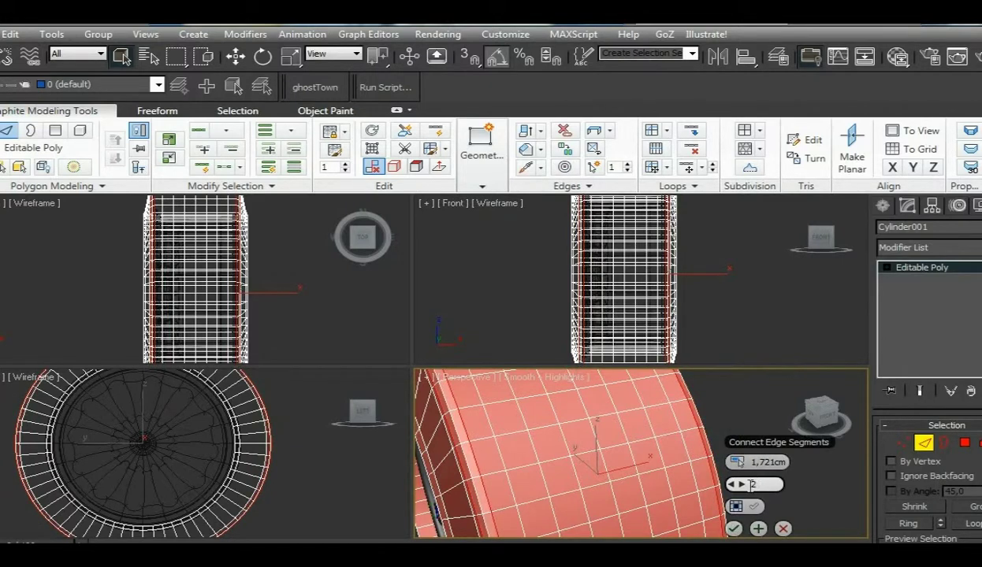
left_click(734, 529)
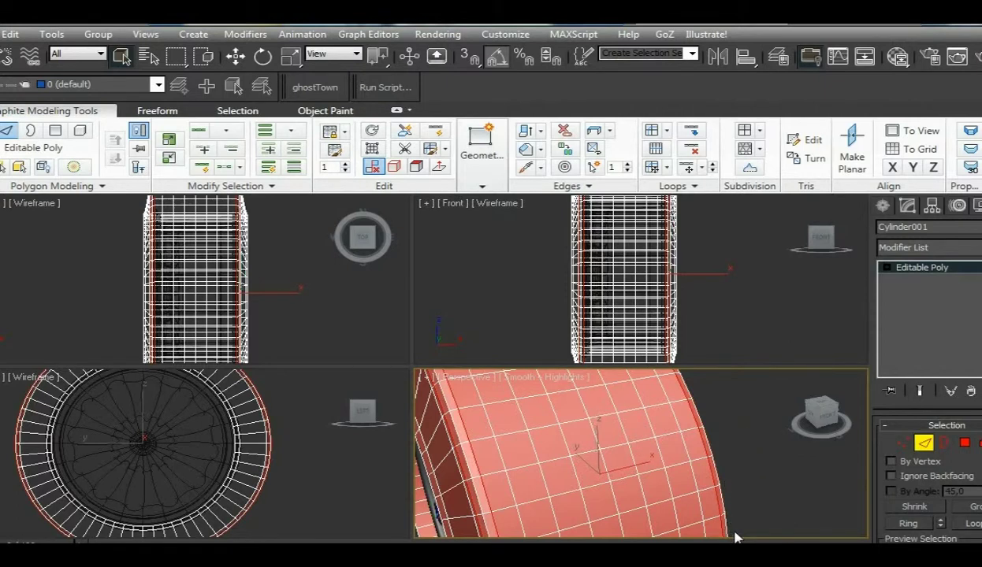
- Select two vertical bands of polygons in the maximized Front view, one on each side of the tread's centre strip
left_click(965, 443)
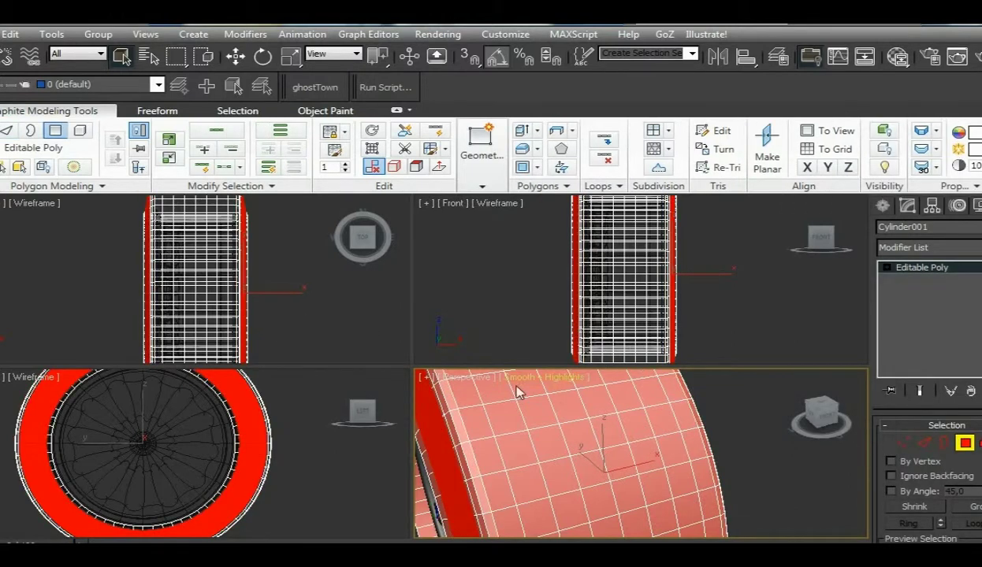
middle_click(601, 277)
scroll(603, 272, "down", 4)
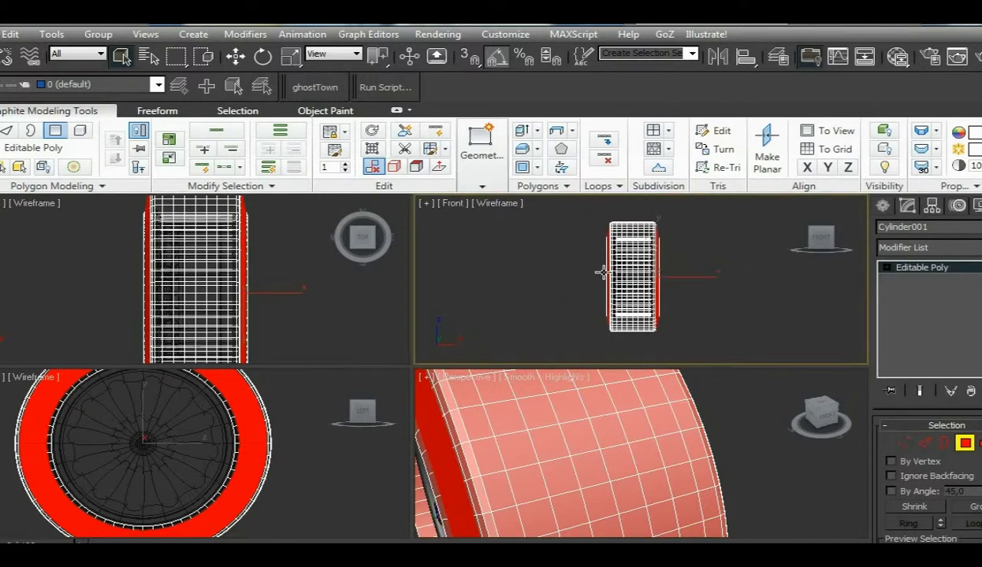
middle_click_drag(627, 266, 630, 264)
scroll(629, 264, "up", 2)
key("alt+w")
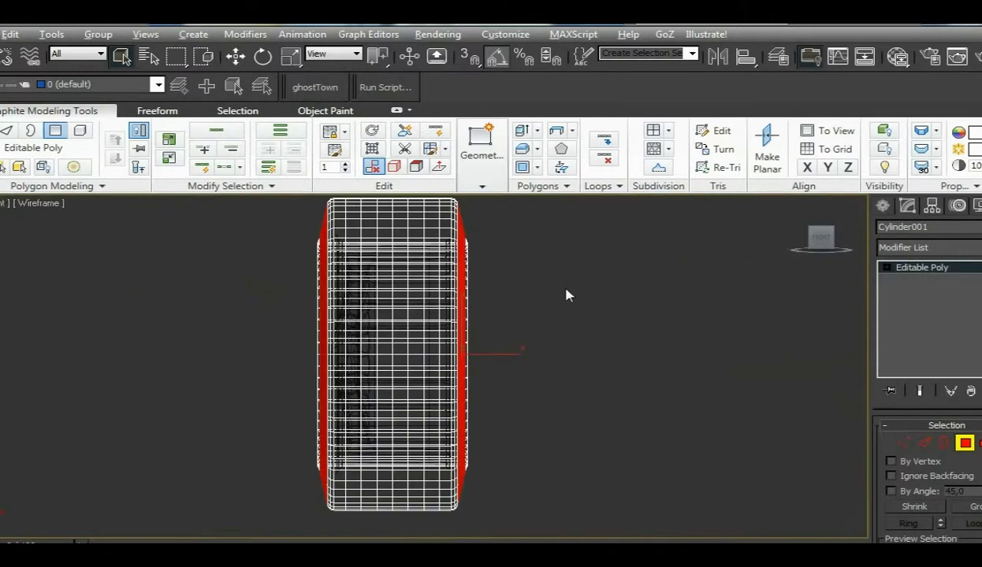
middle_click_drag(386, 291, 382, 311)
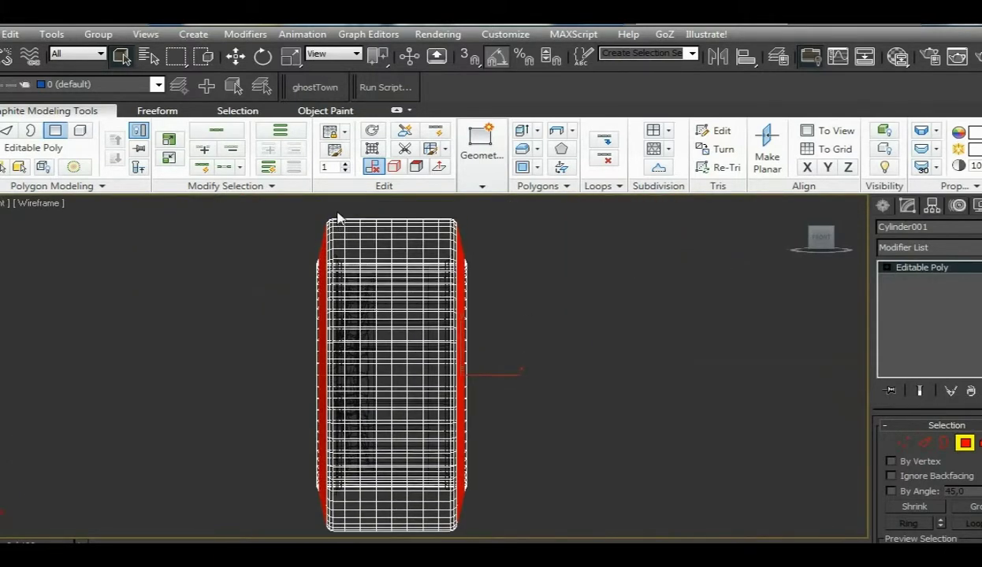
left_click_drag(337, 212, 373, 541)
left_click_drag(417, 218, 448, 542, "ctrl")
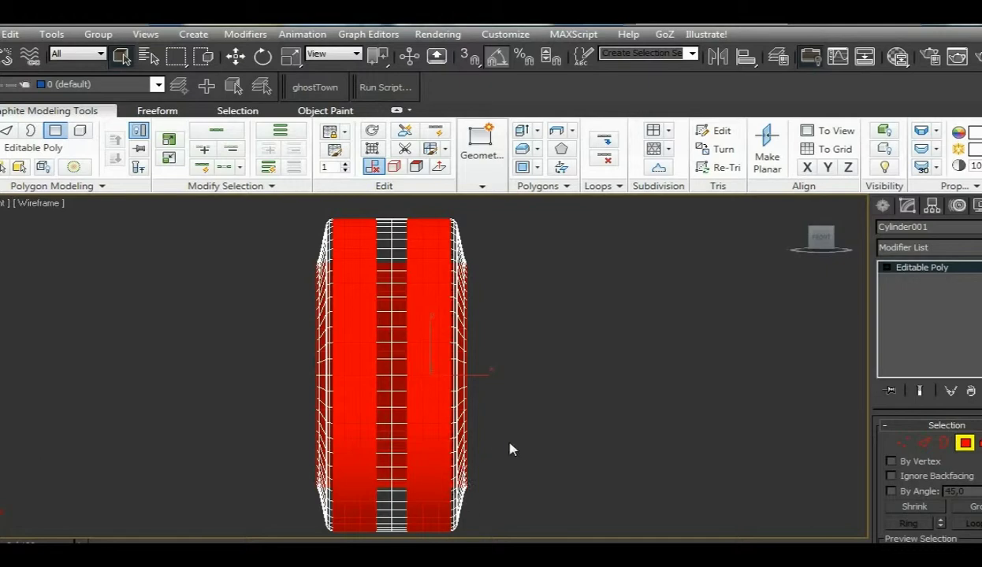
- Try to deselect the sidewall and inner polygons around the rim with rectangular regions in the Left view, keeping the outer tread bands
key("alt+w")
right_click(554, 423)
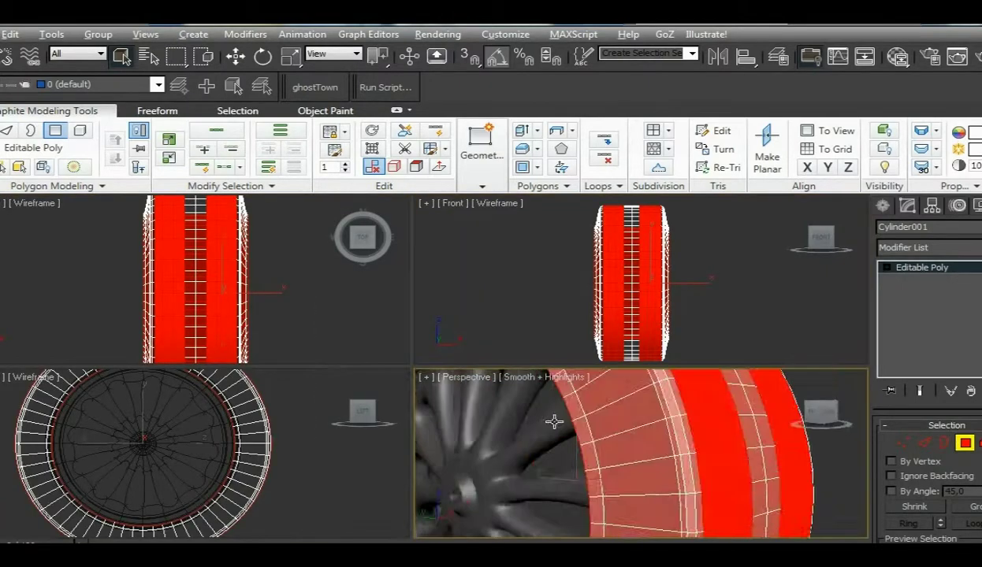
middle_click_drag(554, 423, 574, 419, "alt")
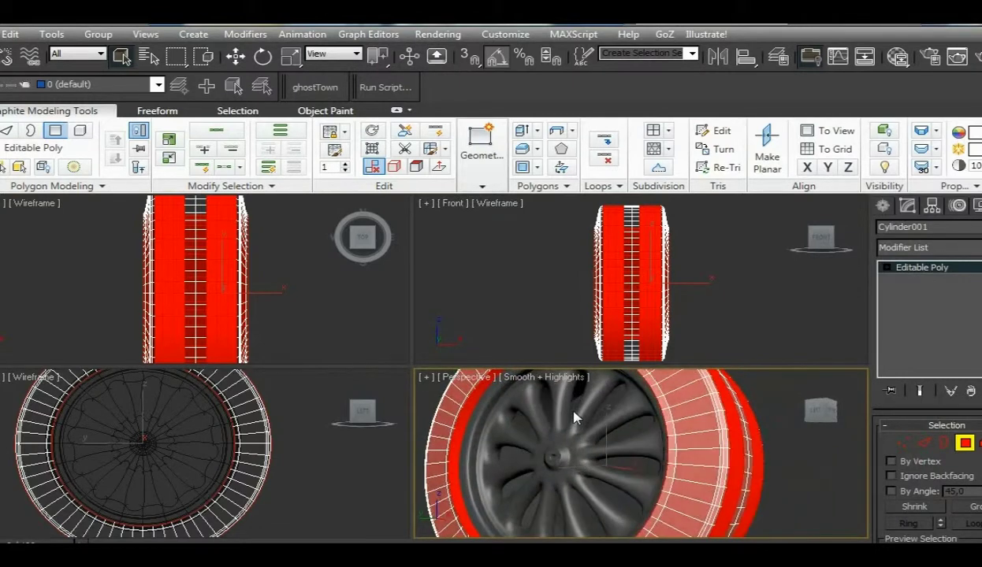
scroll(161, 418, "down", 3)
scroll(167, 416, "up", 1)
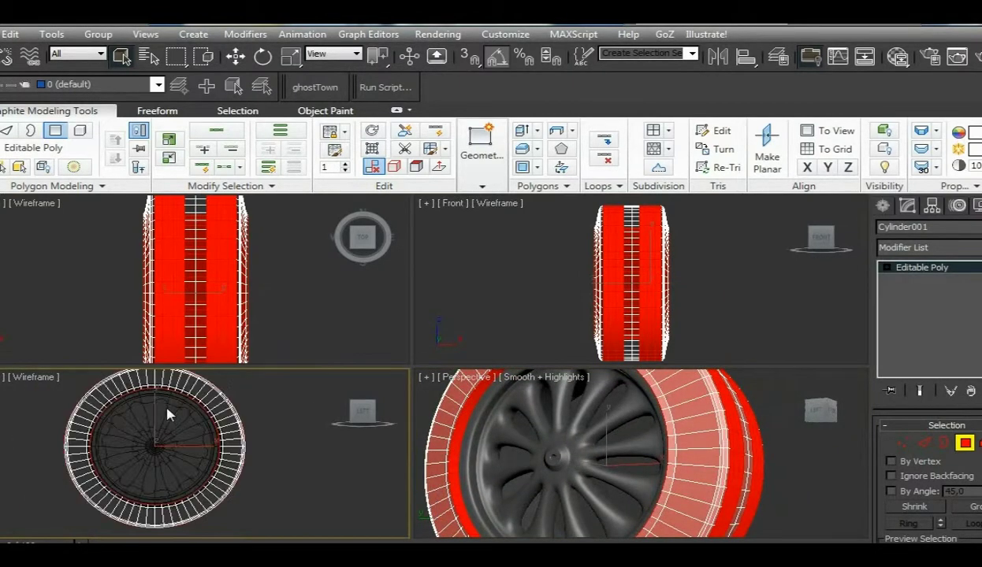
middle_click_drag(169, 415, 183, 432)
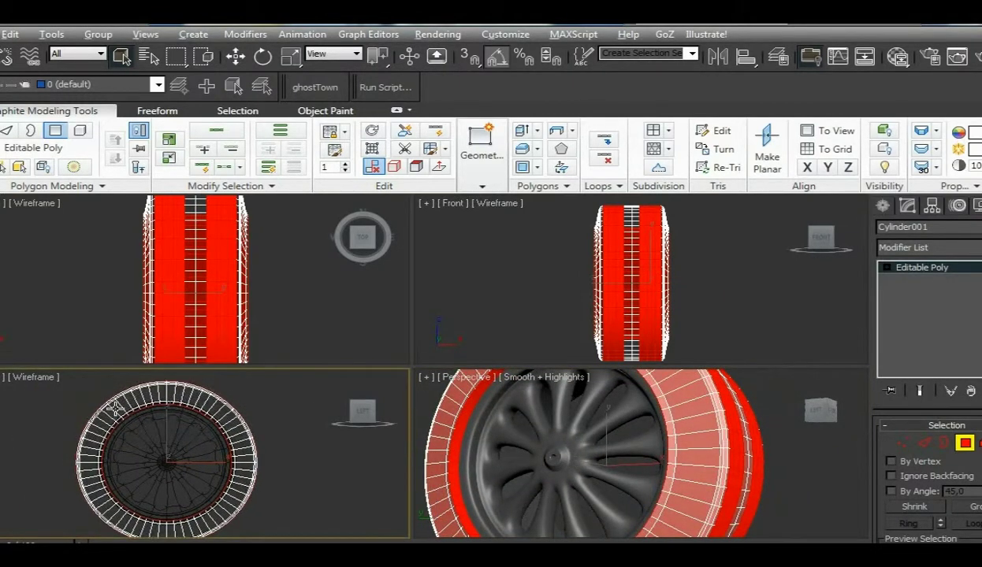
left_click_drag(115, 409, 213, 435, "alt")
left_click_drag(149, 400, 195, 422, "alt")
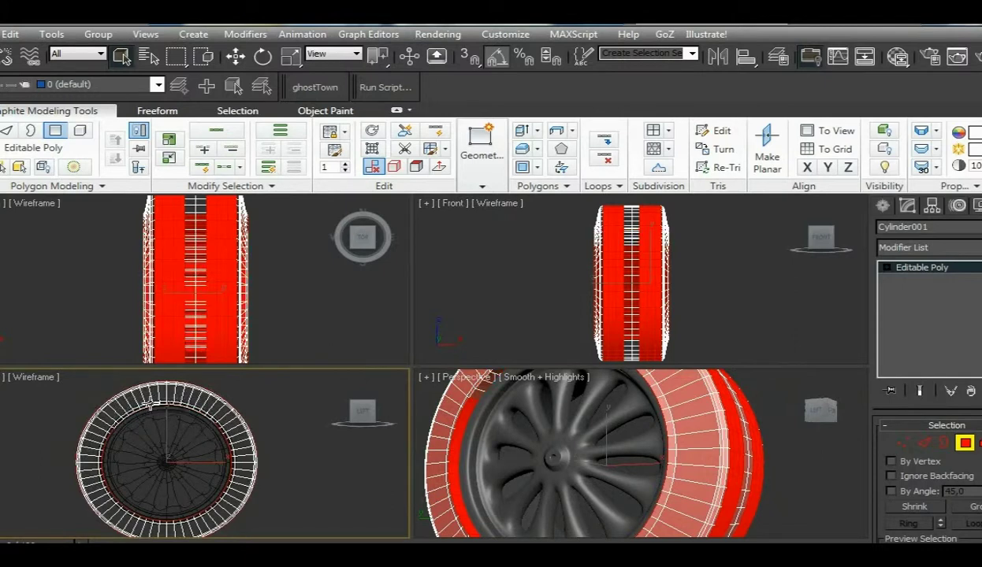
left_click_drag(124, 470, 135, 482, "alt")
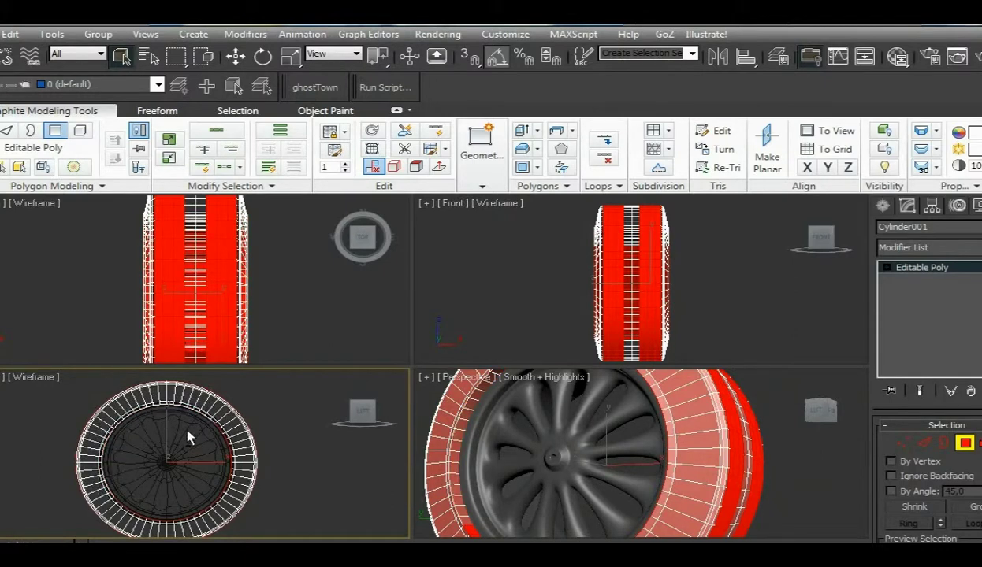
left_click_drag(184, 426, 237, 473, "alt")
left_click_drag(109, 477, 182, 516, "alt")
left_click_drag(162, 463, 202, 517, "alt")
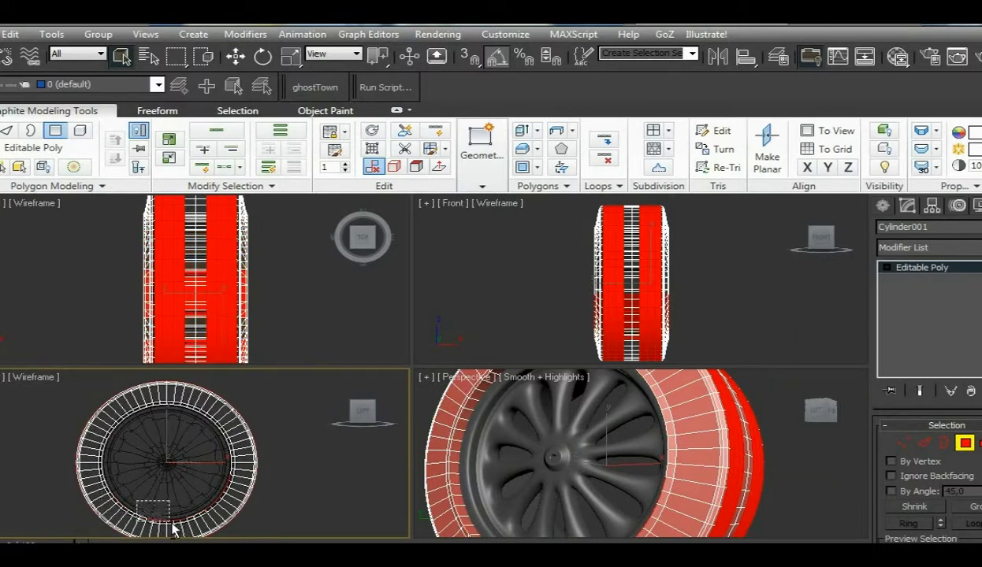
left_click(154, 512, "ctrl")
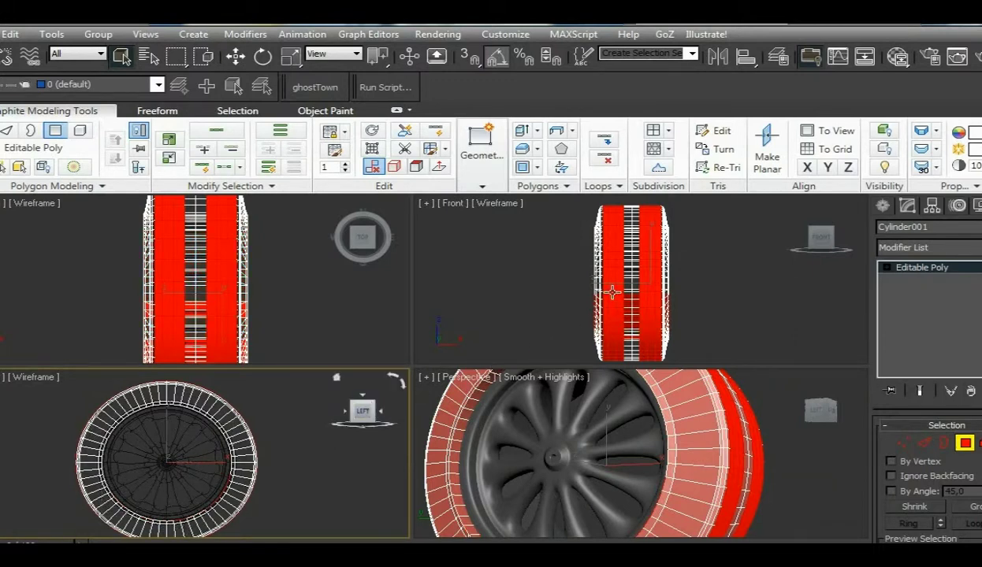
- Select three adjacent tread polygons on each side of the centre strip, in the same row of the Front view
scroll(614, 301, "up", 3)
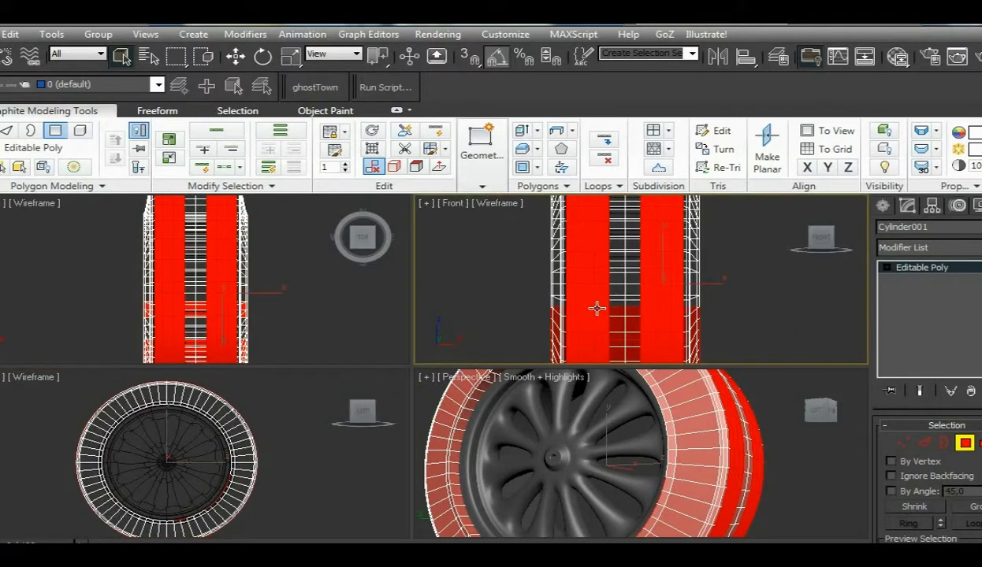
left_click(581, 294)
left_click(572, 296, "ctrl")
left_click(601, 296, "ctrl")
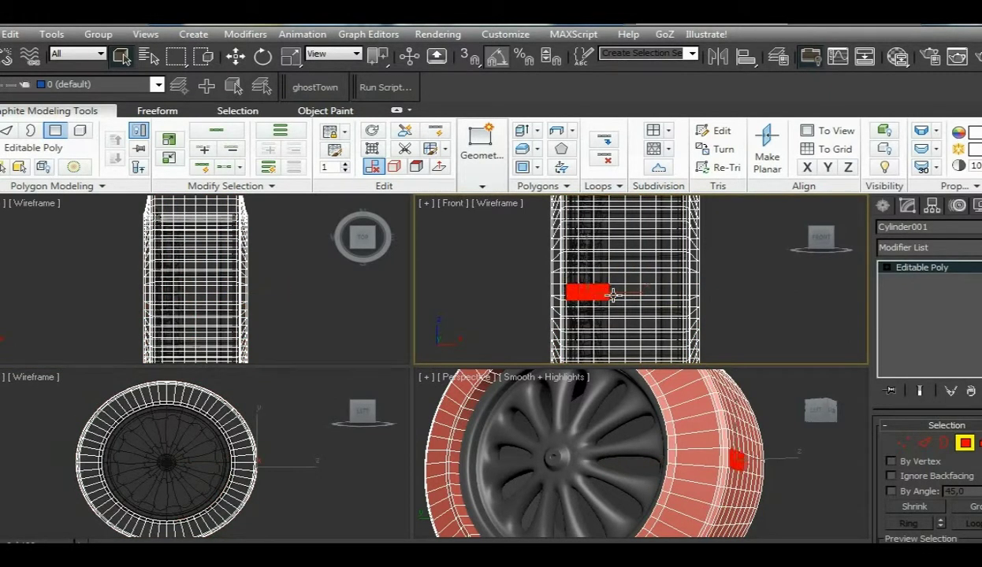
left_click(648, 296, "ctrl")
left_click(668, 296, "ctrl")
left_click(681, 294, "ctrl")
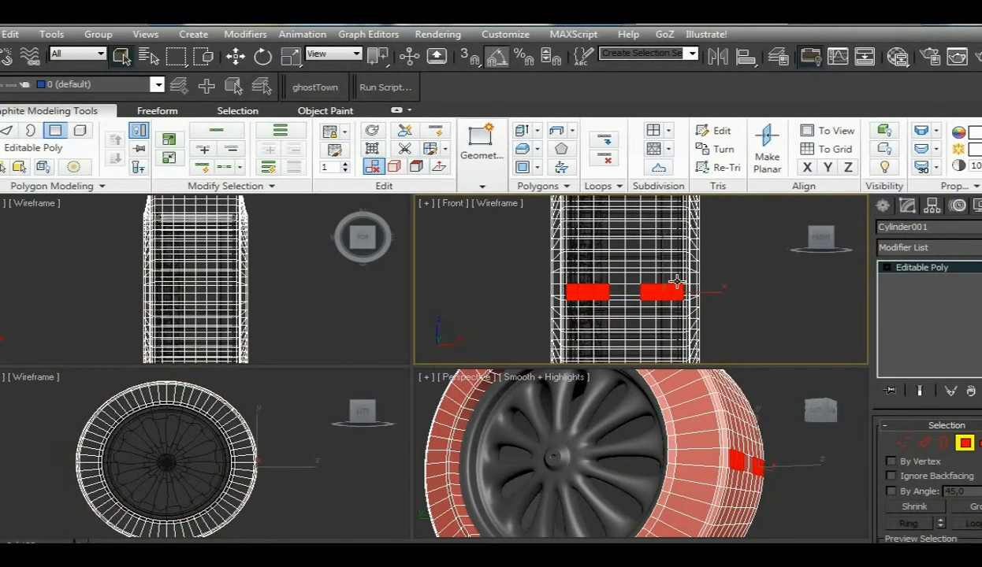
- Try to extend single tread polygons into complete polygon loops around the tyre
left_click(678, 278, "shift")
left_click(664, 278, "shift")
left_click(659, 297)
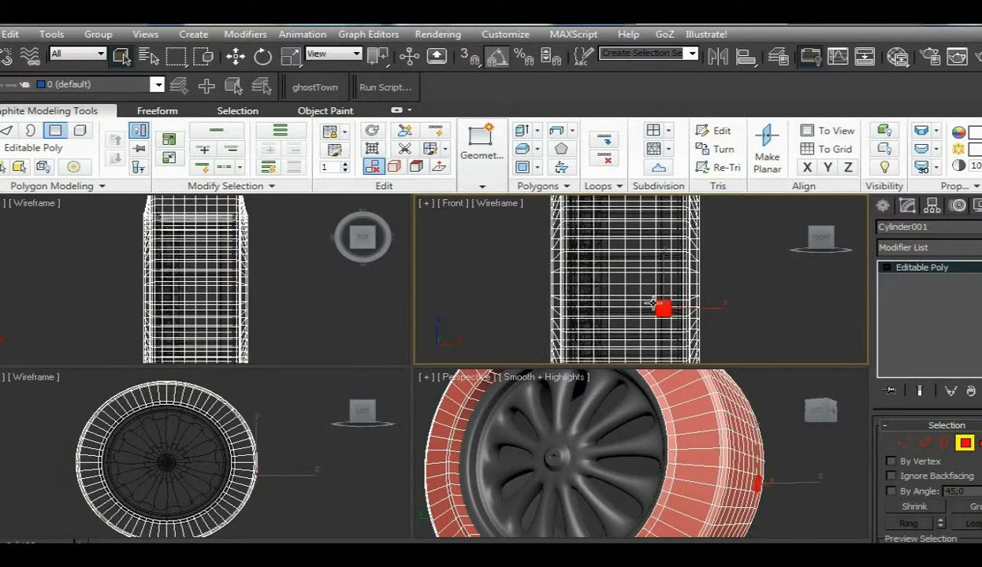
left_click(572, 290)
left_click(573, 276, "shift")
left_click(591, 284, "shift")
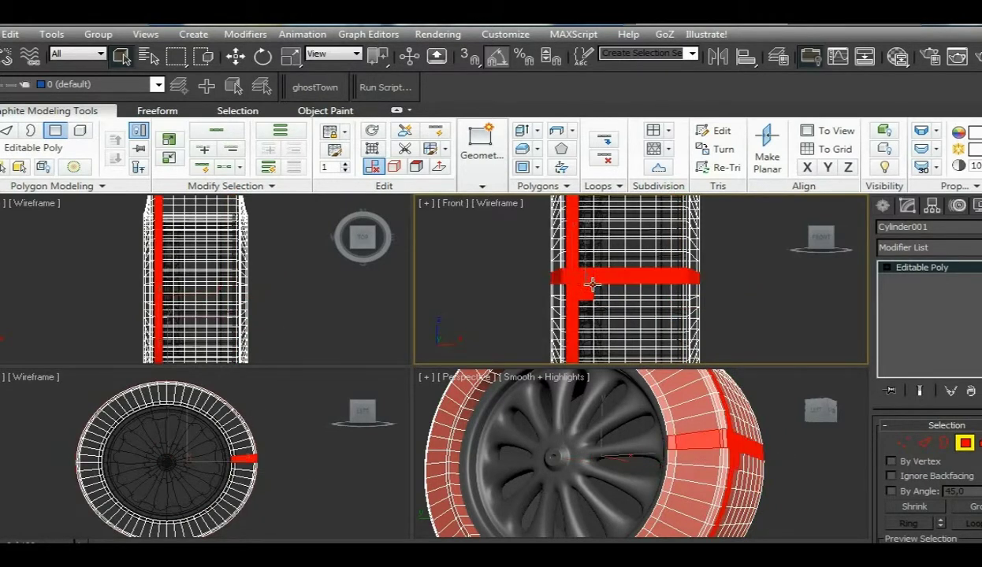
left_click(599, 292)
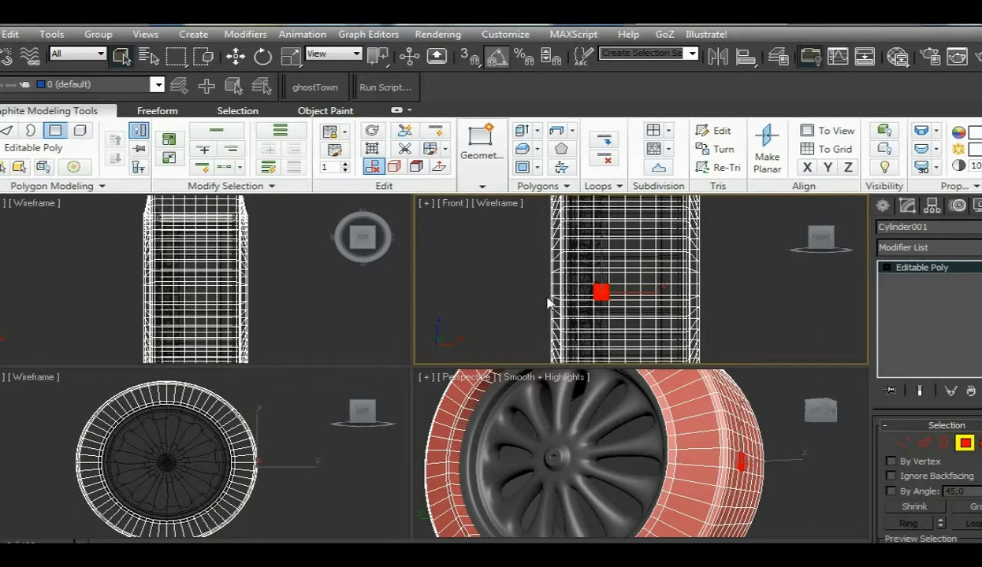
- Reselect the two three-column tread bands beside the centre strip with full-height regions in the maximized Front view
scroll(581, 276, "down", 3)
middle_click_drag(582, 275, 572, 269)
key("alt+w")
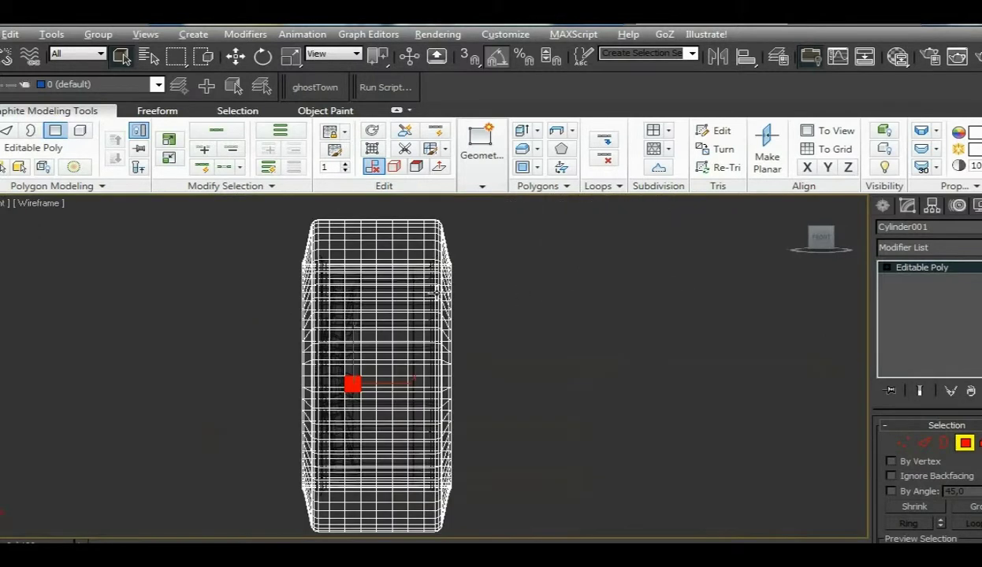
left_click_drag(323, 214, 358, 539)
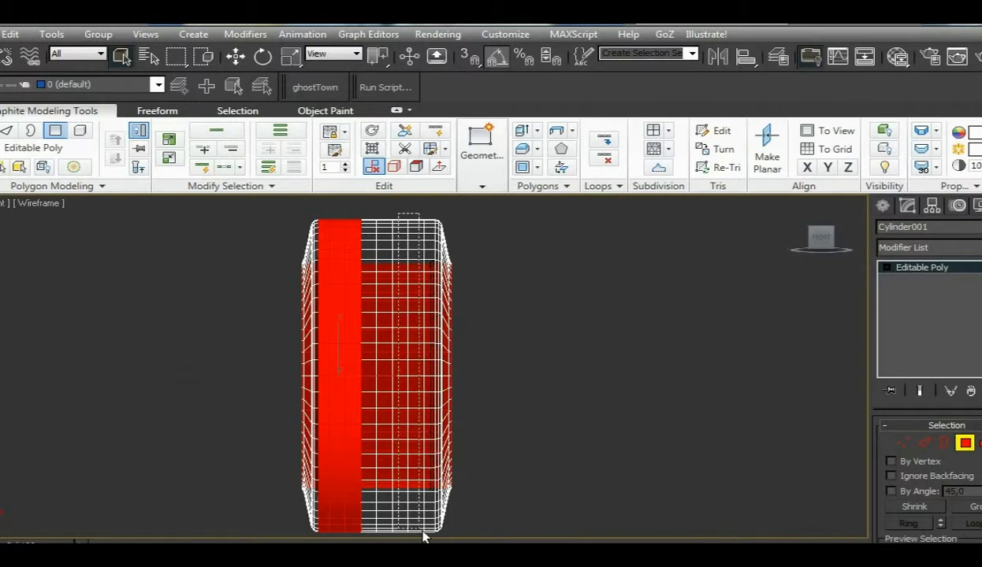
left_click(435, 509, "shift")
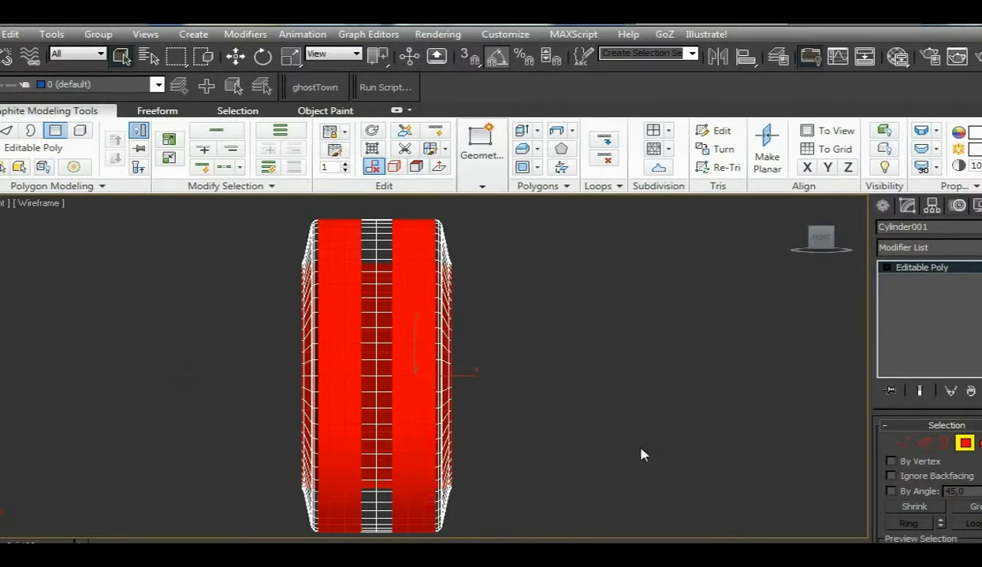
- Switch to a circular selection region and deselect the sidewall and inner polygons in the Left view, keeping only the outer tread bands
key("alt+w")
scroll(224, 471, "up", 5)
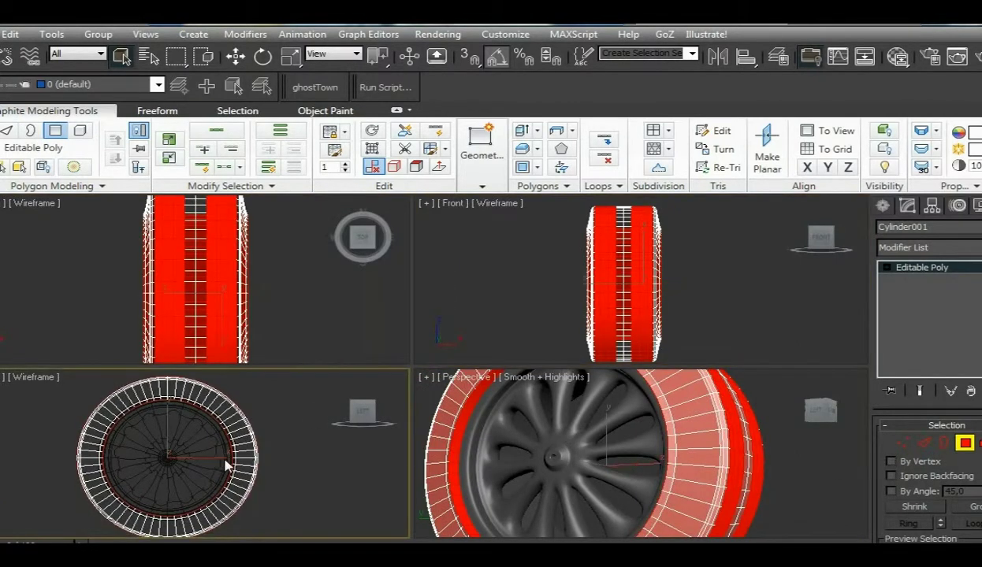
middle_click_drag(223, 489, 211, 414)
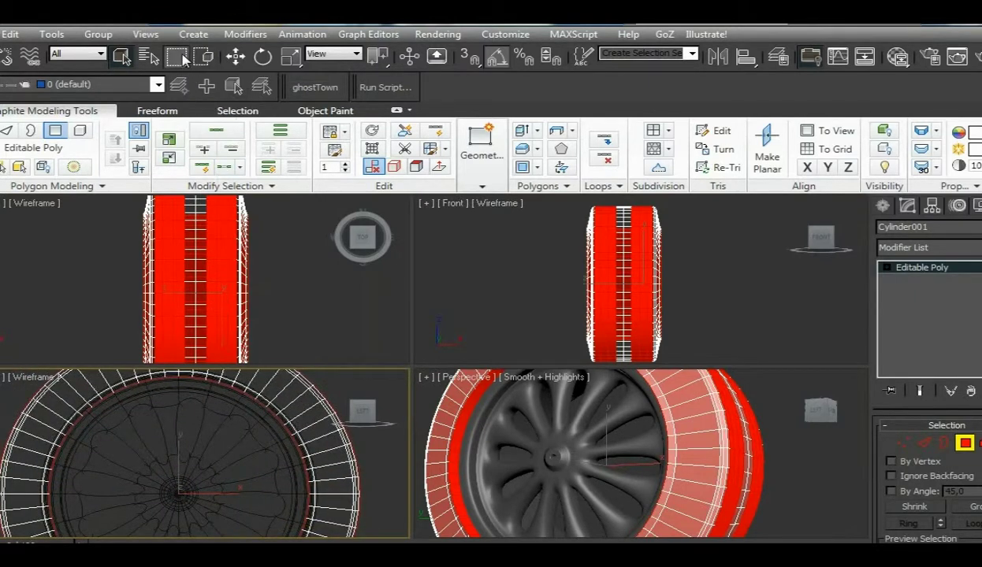
left_click_drag(175, 56, 175, 85)
scroll(159, 483, "down", 4)
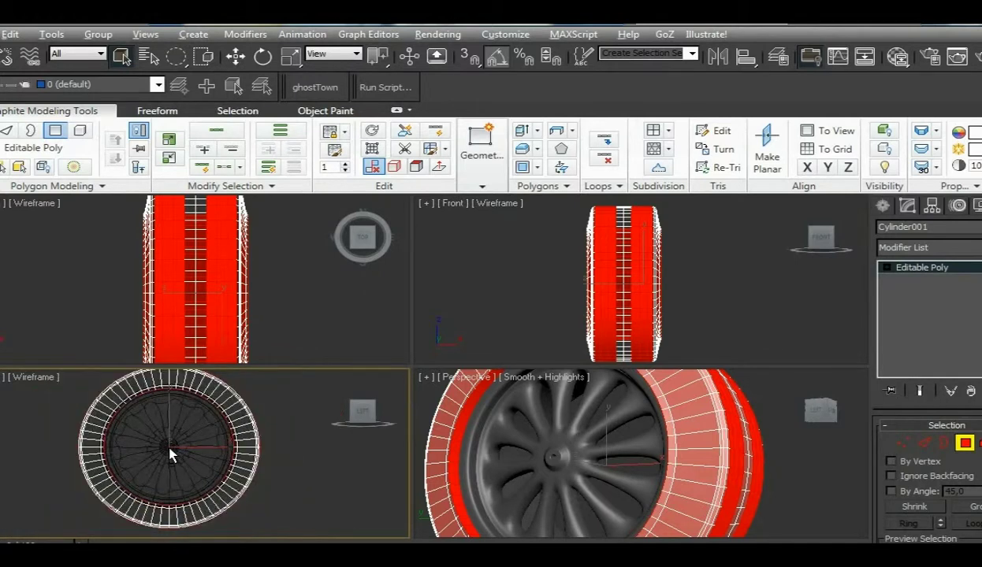
left_click_drag(170, 454, 205, 517)
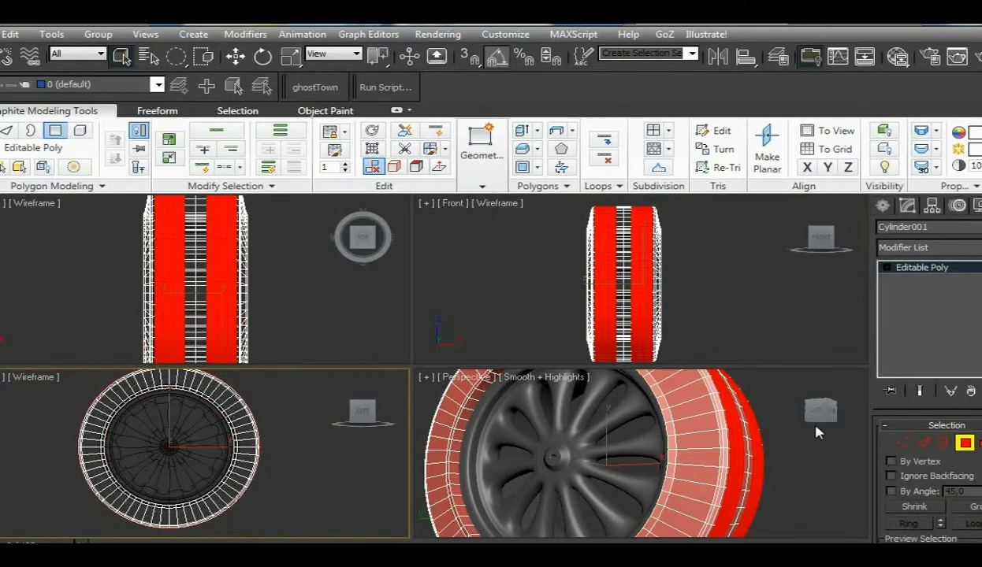
- Inset the selected tread band polygons individually, using By Polygon with an amount of 1 cm
left_click(521, 168, "shift")
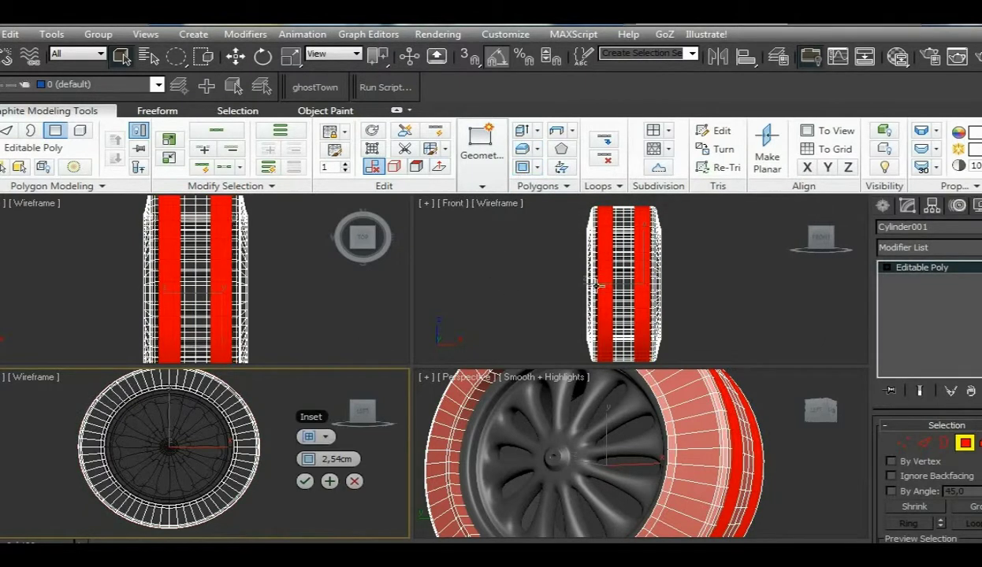
left_click(324, 436)
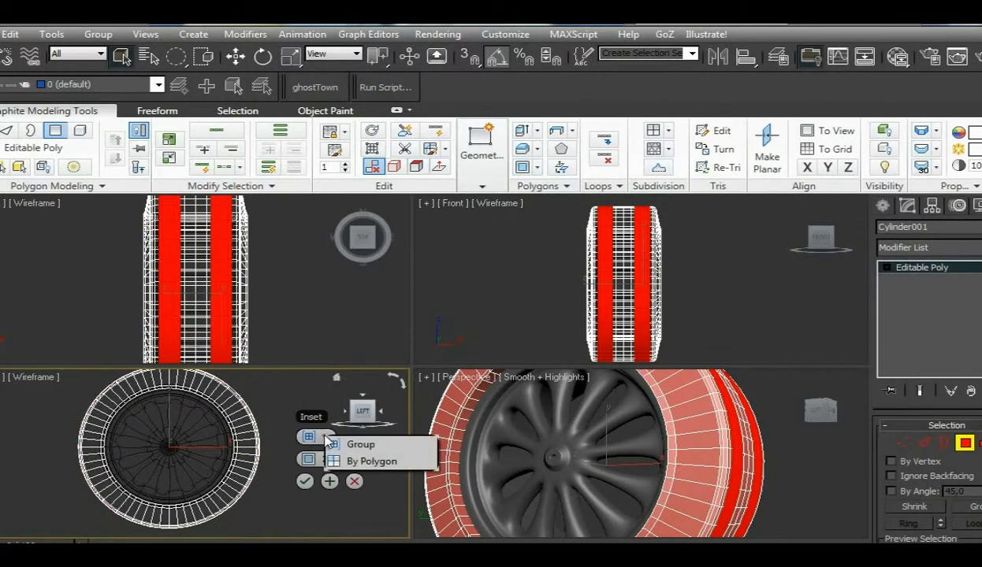
left_click(370, 462)
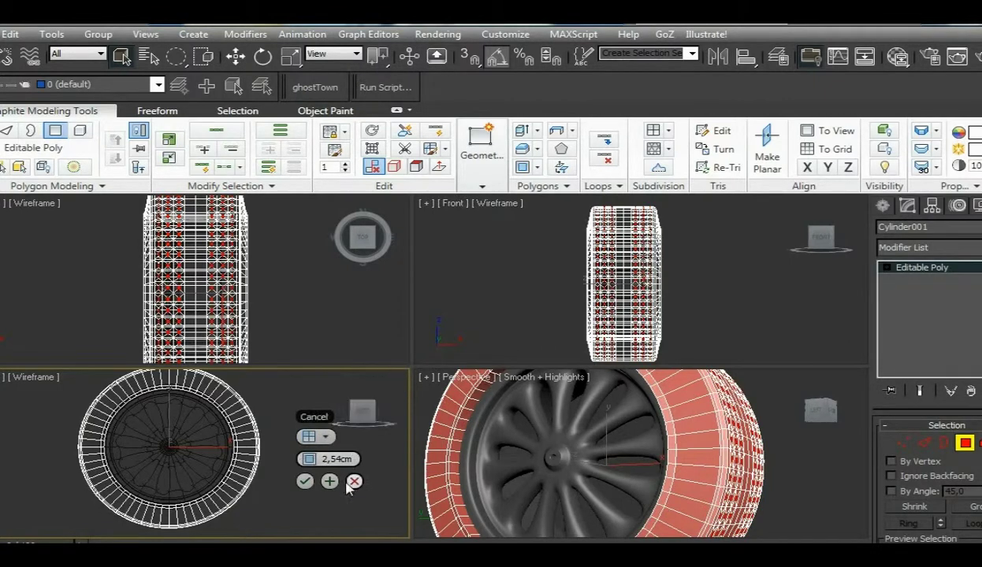
left_click_drag(340, 458, 307, 441)
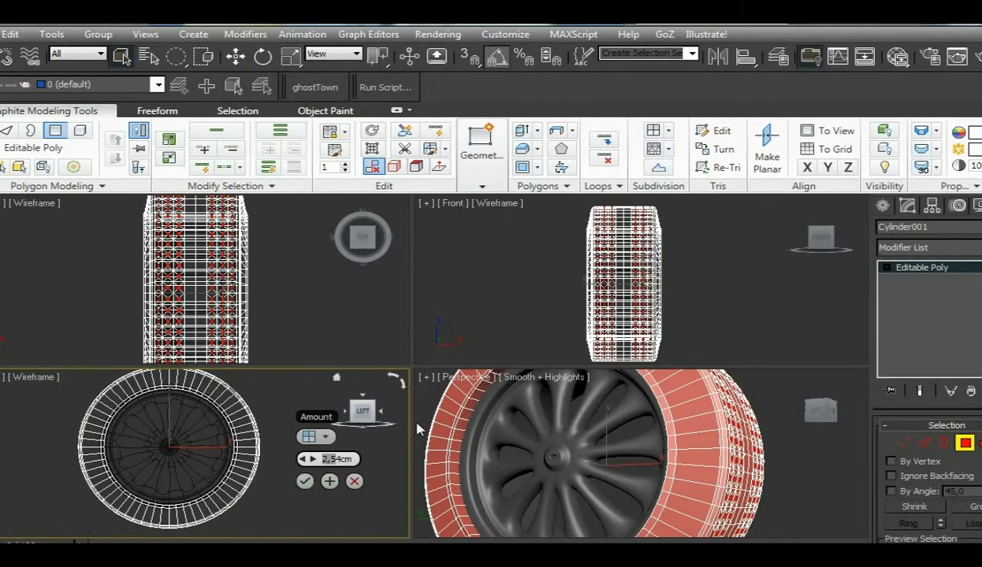
type("1")
key("Return")
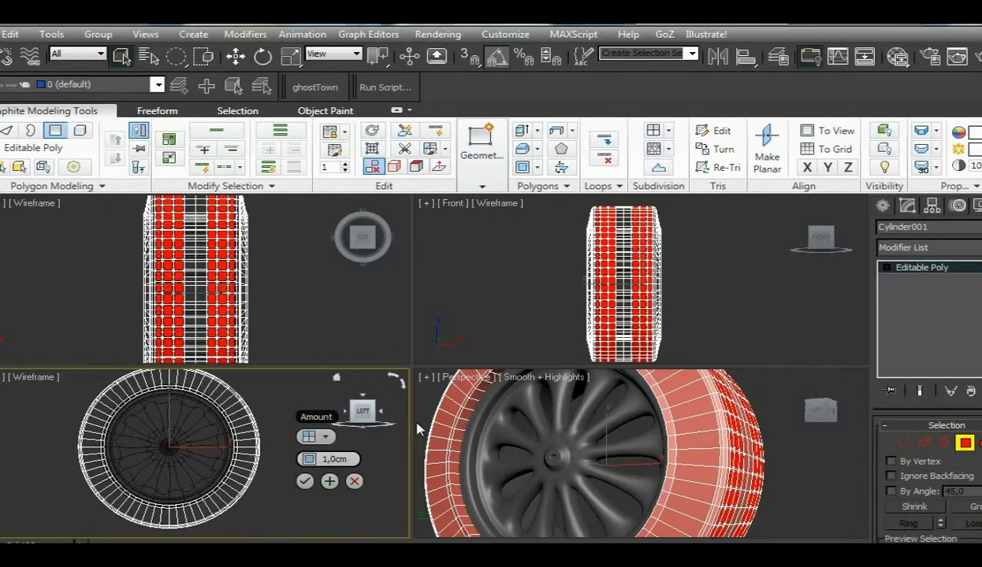
scroll(688, 282, "up", 4)
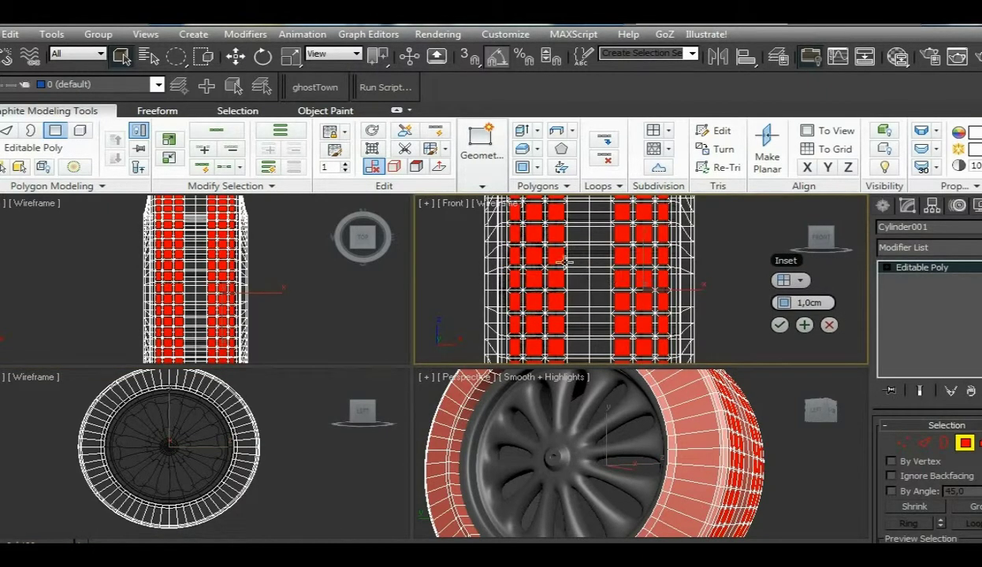
left_click(778, 324)
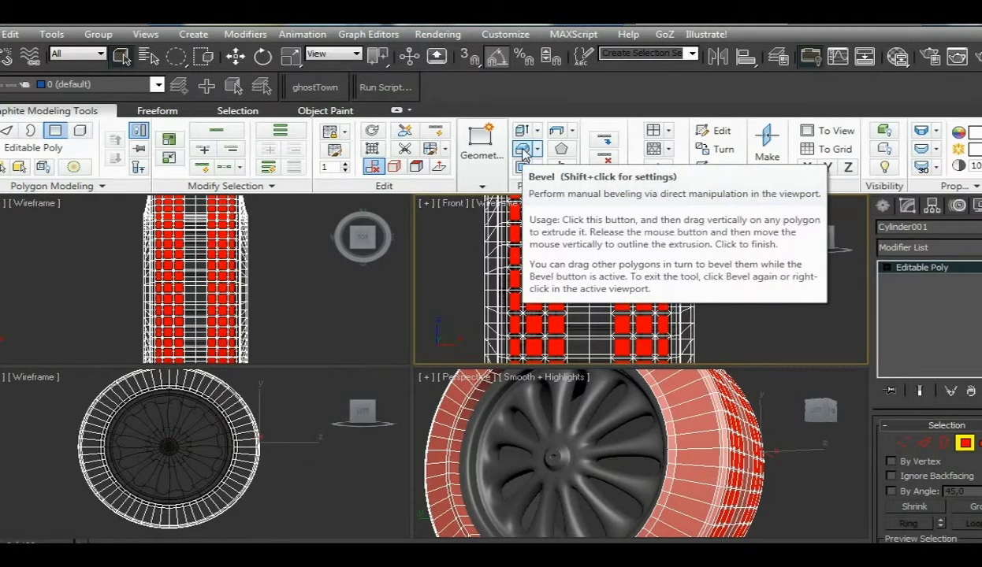
- Bevel the inset tread polygons with a height of 1 cm and an outline of -0.54 cm
left_click(522, 150)
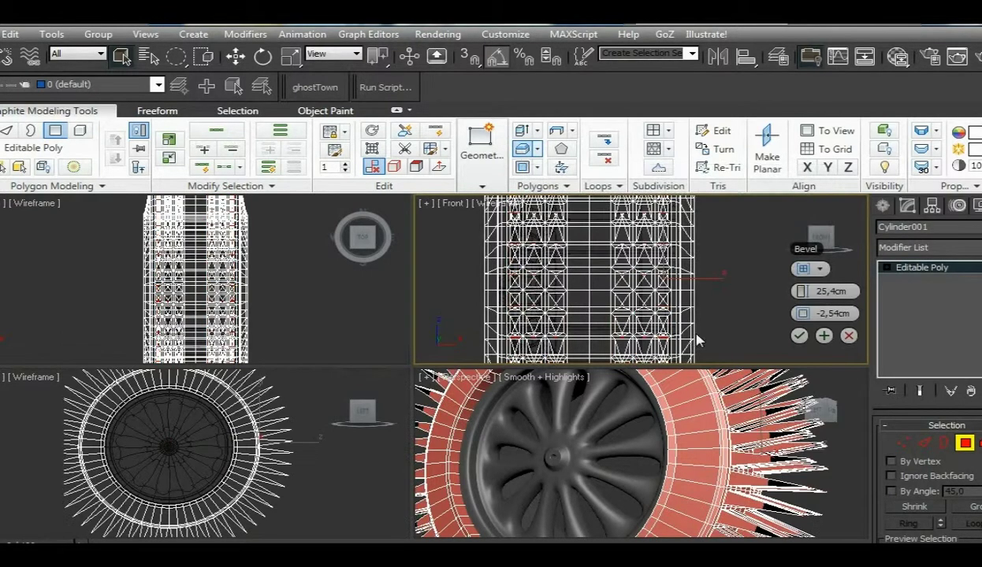
double_click(831, 292)
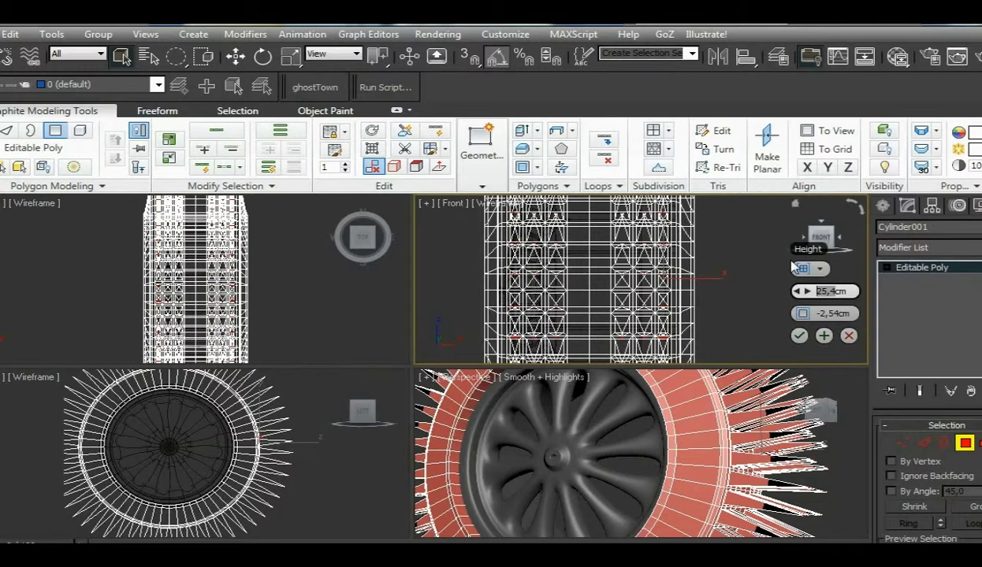
type("1")
key("Return")
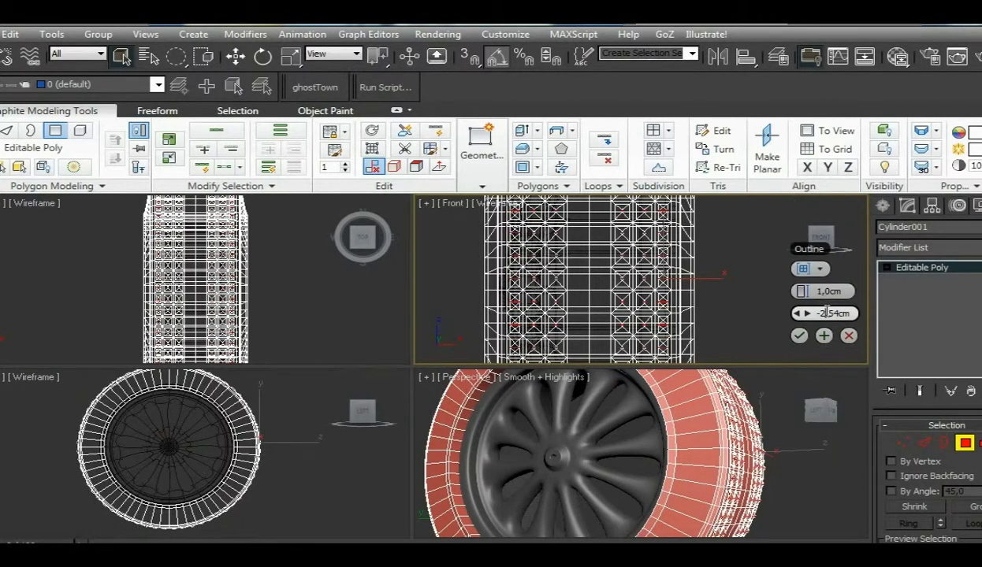
type("0")
key("Return")
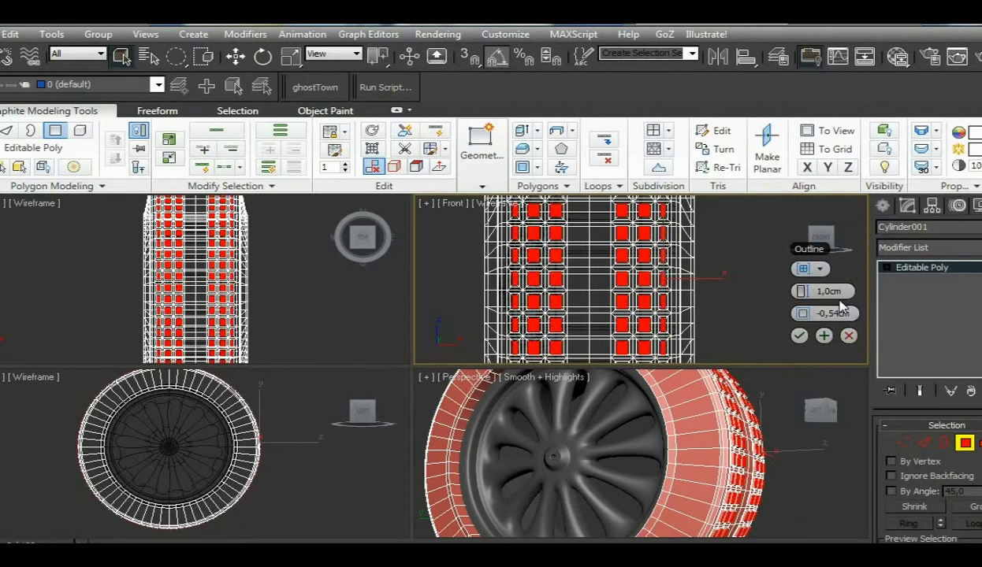
middle_click_drag(776, 432, 679, 435, "alt")
scroll(680, 435, "up", 3)
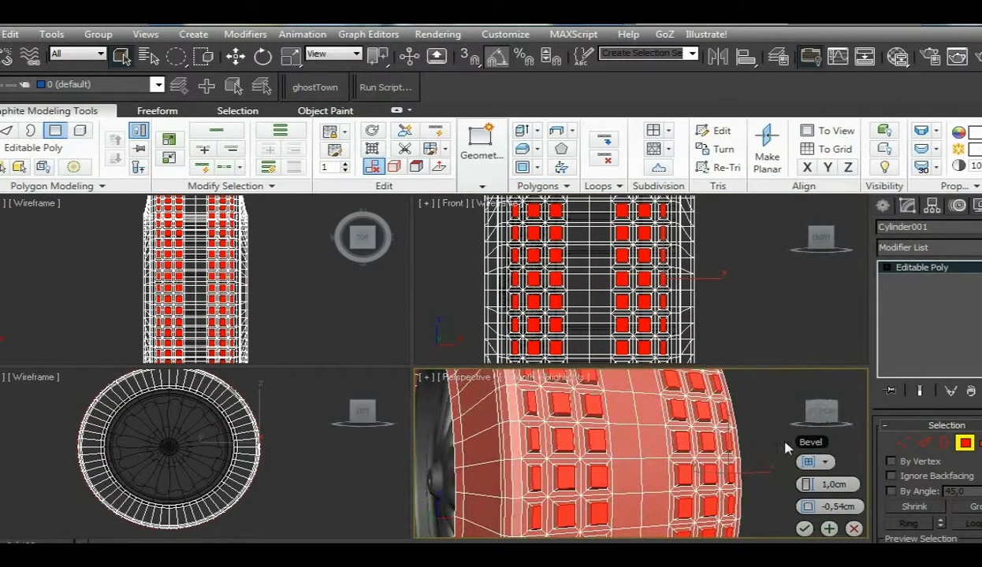
left_click(805, 529)
- Select the first polygon loop beside the tyre's centre line in the Front view and inset it as a Group by 1 cm
right_click(579, 285)
left_click(578, 280)
left_click(582, 256, "shift")
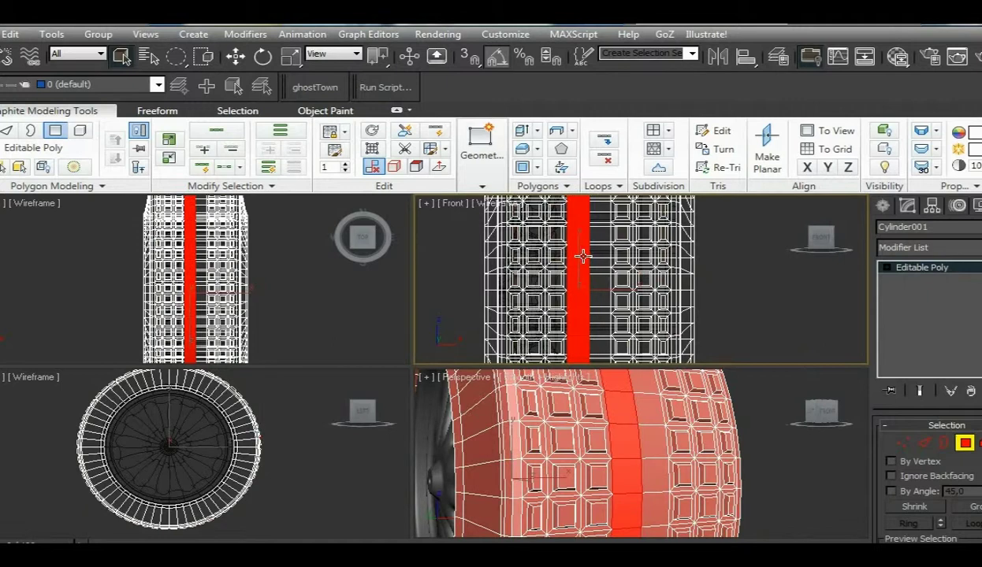
left_click(522, 166, "shift")
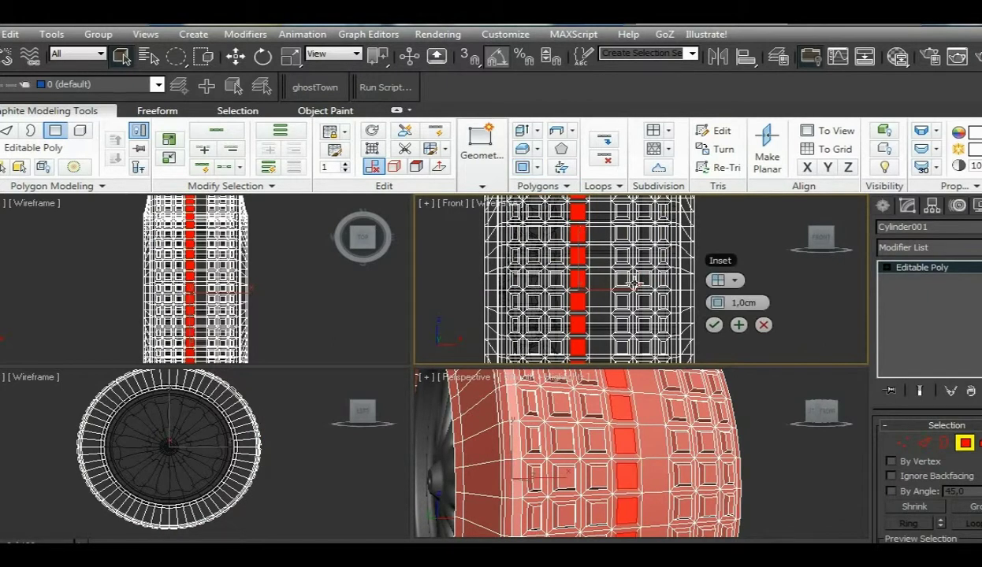
left_click(733, 281)
left_click(766, 287)
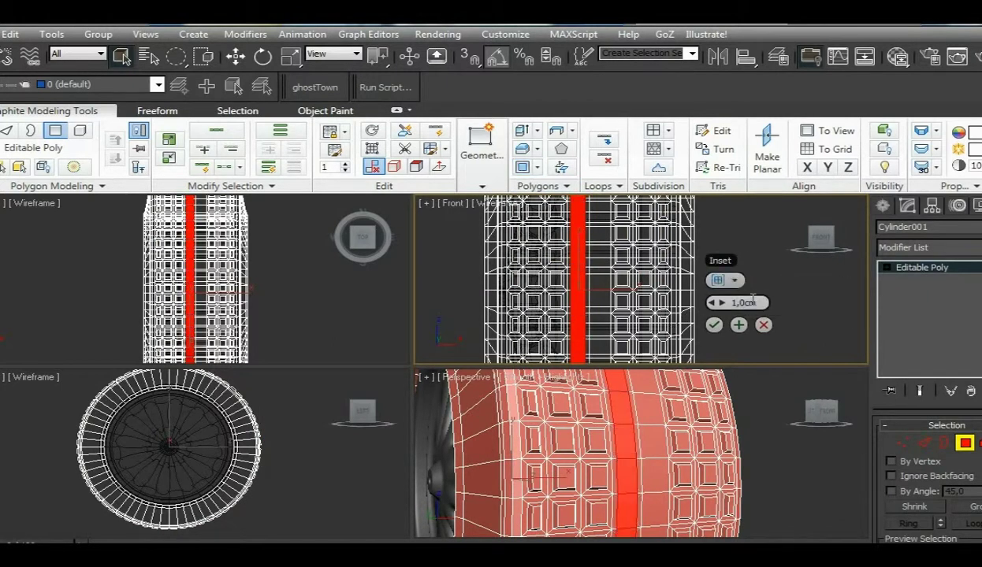
left_click(714, 326)
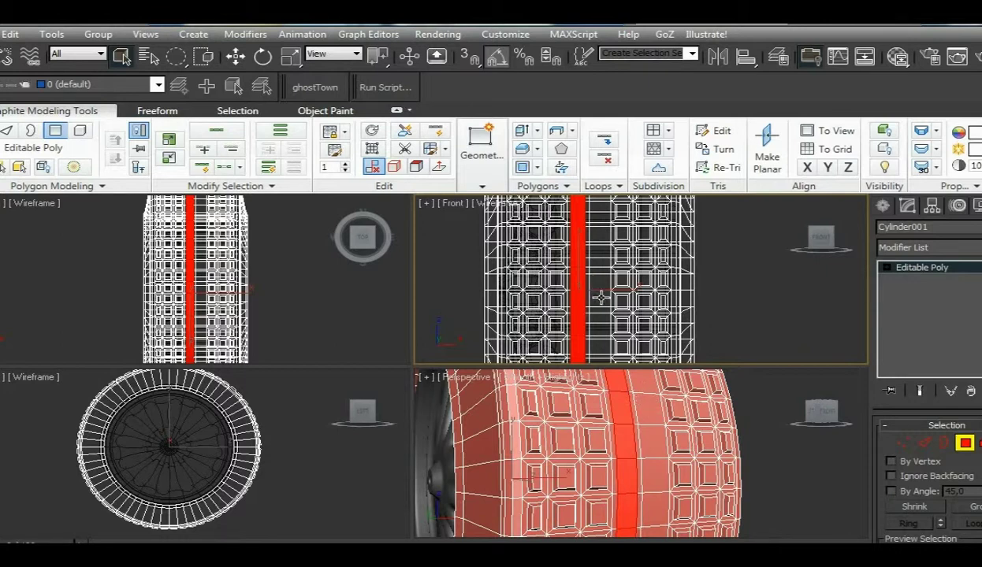
- Select the neighbouring polygon loop on the other side of the centre line and inset it by 1 cm as a Group
left_click_drag(581, 291, 601, 279)
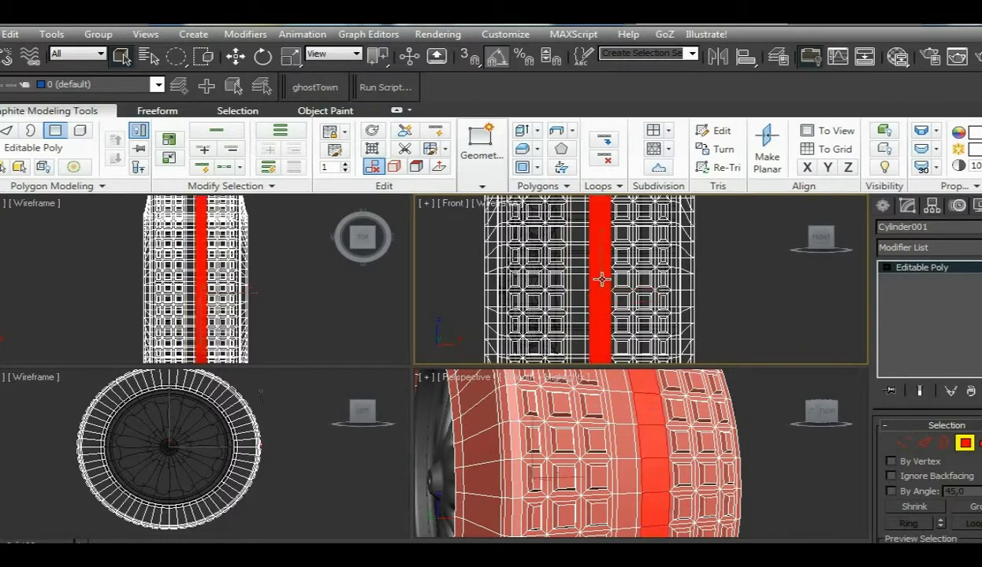
left_click(524, 167)
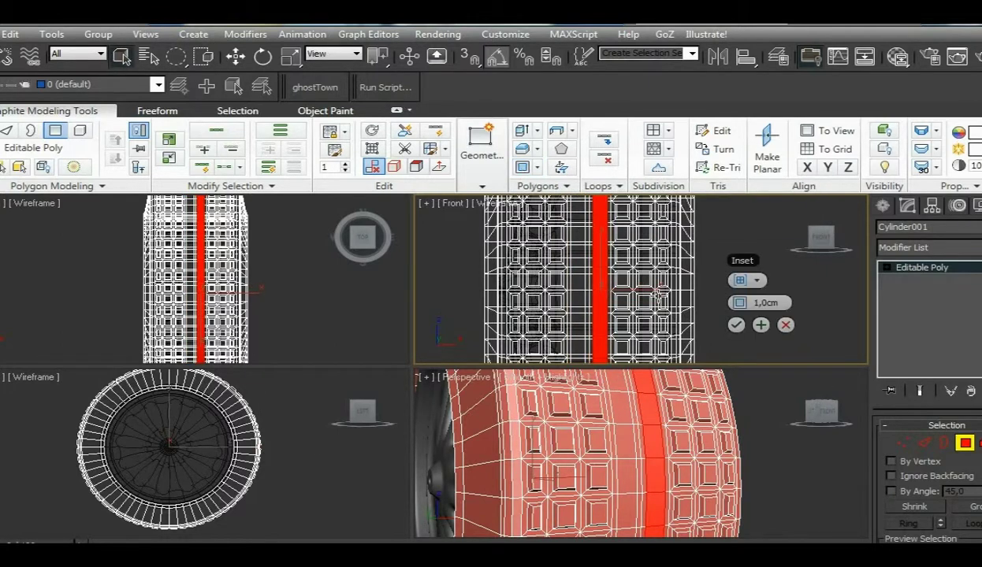
left_click(718, 323)
- Add the first inset centre band to the selection, extrude both bands 1 cm along Local Normal, and leave polygon editing
left_click(628, 444, "ctrl")
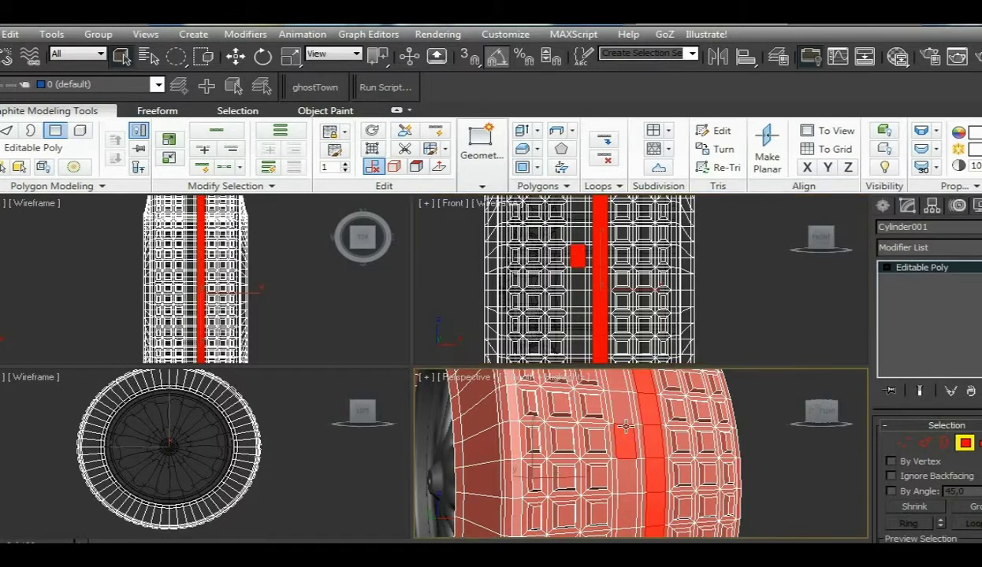
left_click(624, 413, "shift")
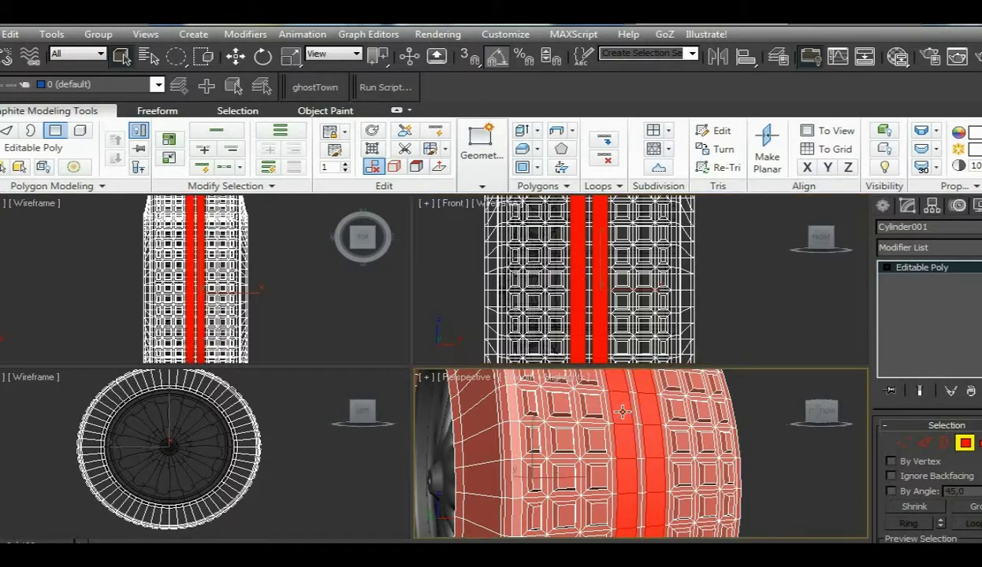
left_click(522, 134, "shift")
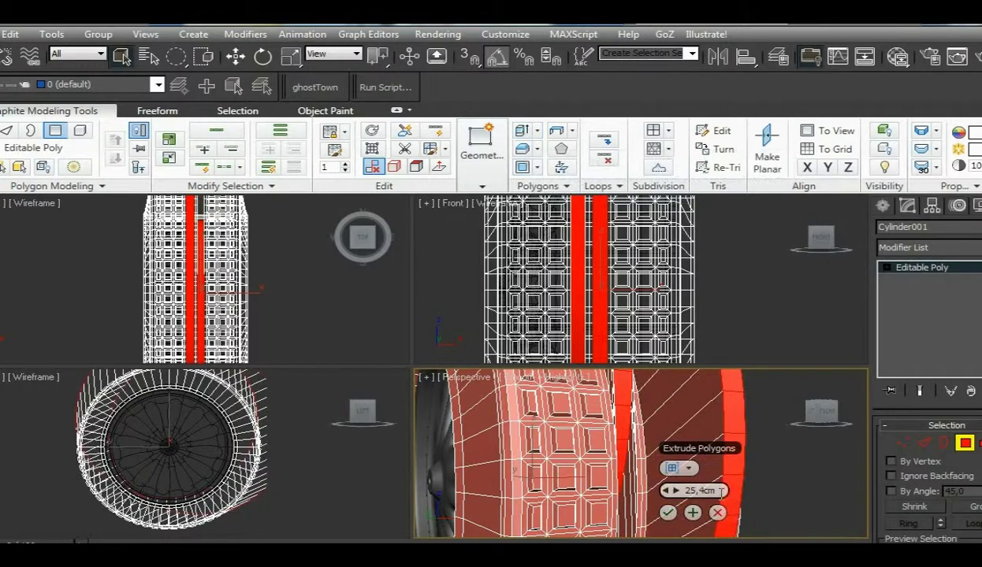
left_click(684, 468)
left_click(717, 510)
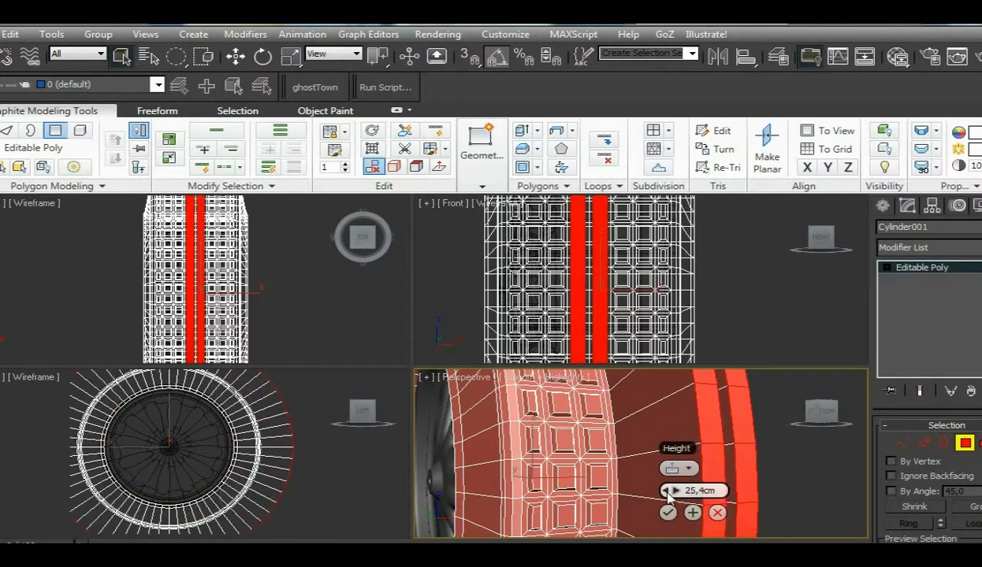
left_click_drag(704, 491, 652, 452)
type("1")
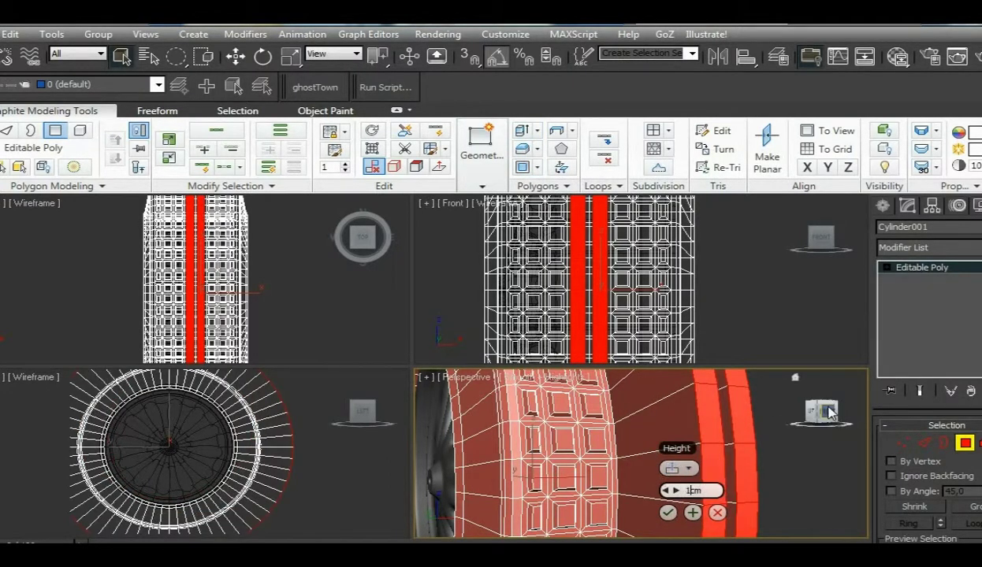
key("Return")
left_click(668, 513)
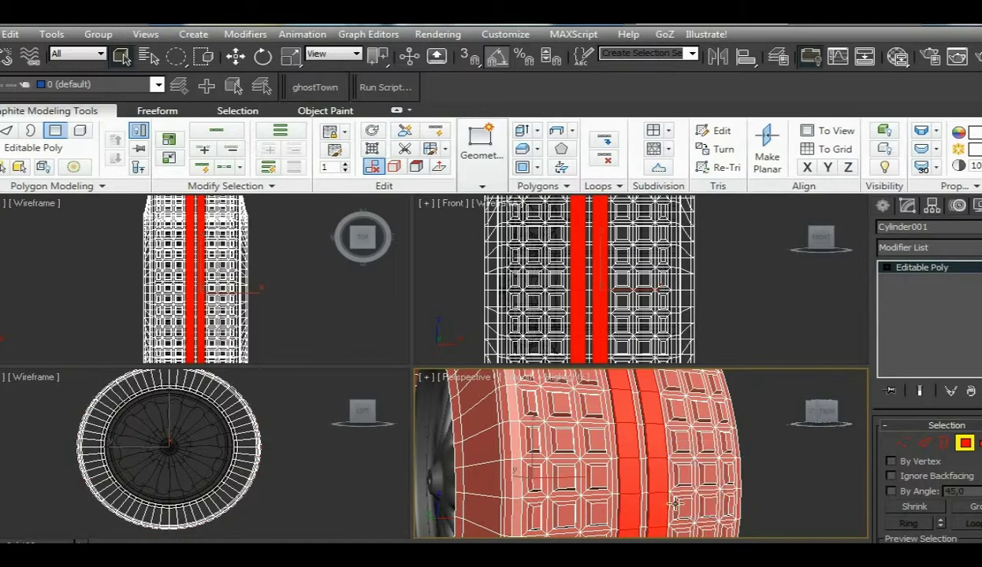
left_click(964, 444)
- Select the full-height column of vertices along the tyre's centre with a rectangular selection region in the maximized Top view
middle_click_drag(763, 469, 737, 476, "alt")
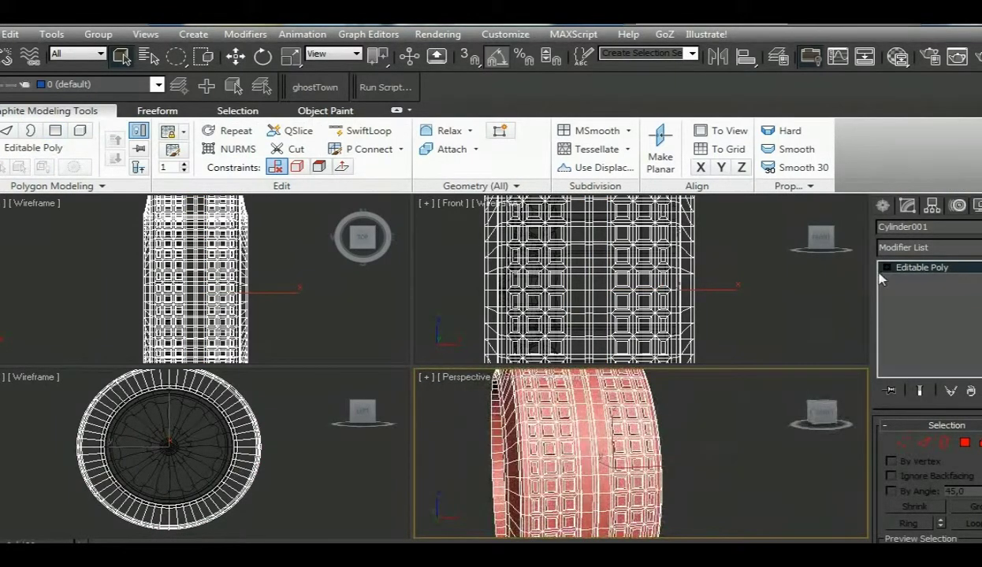
middle_click_drag(712, 305, 812, 327, "alt")
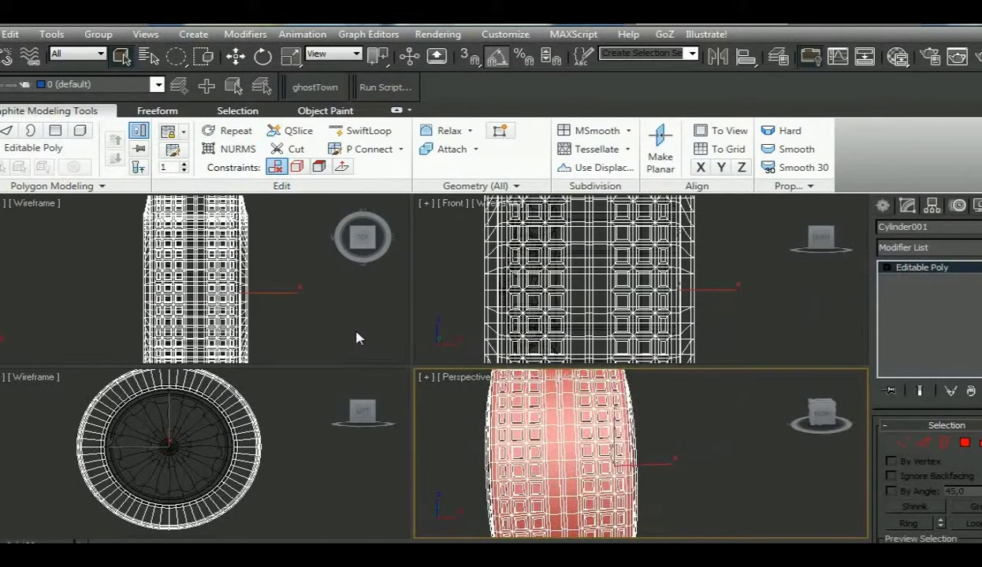
left_click(886, 269)
left_click(917, 280)
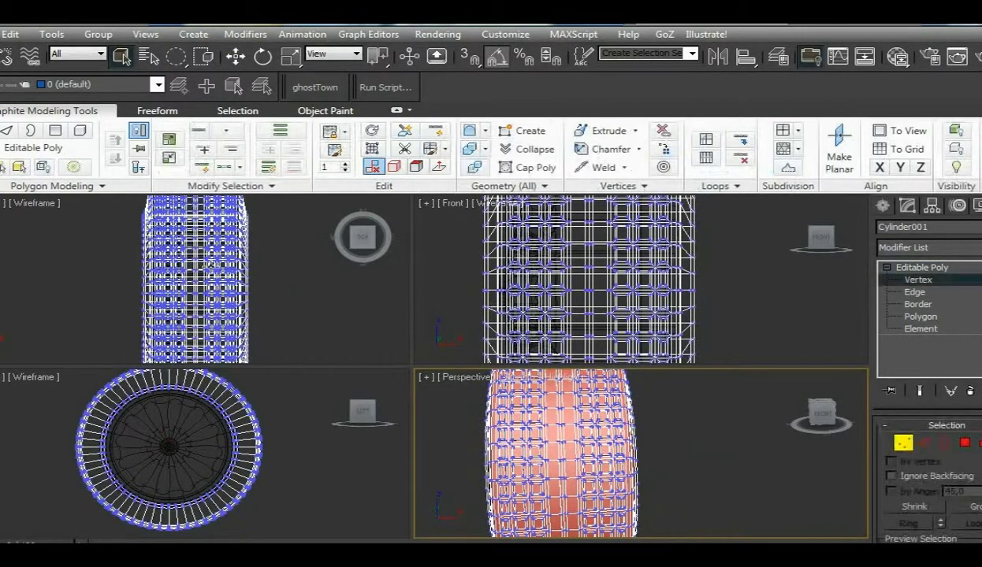
scroll(211, 267, "down", 3)
key("alt+w")
scroll(407, 305, "up", 2)
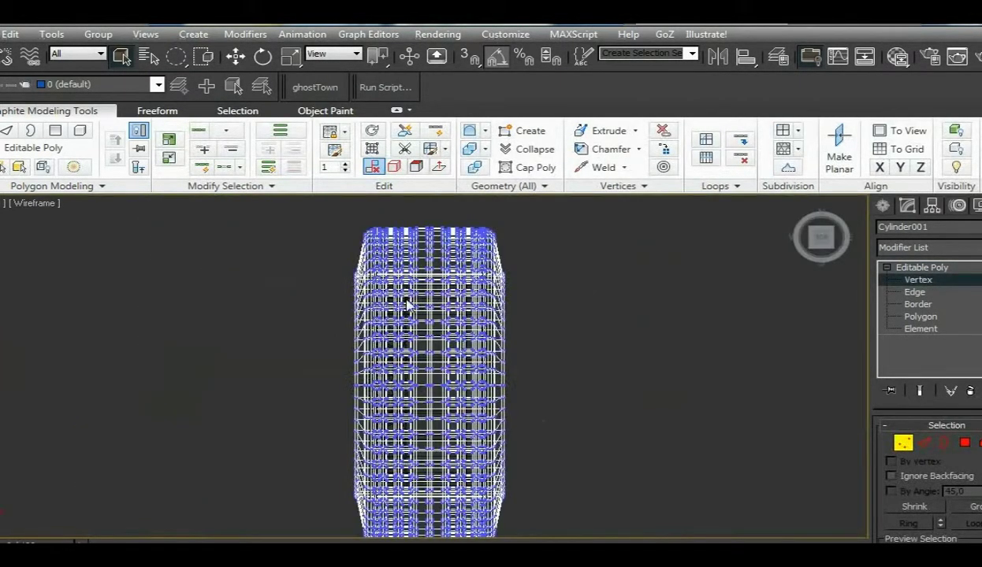
middle_click_drag(411, 280, 397, 258)
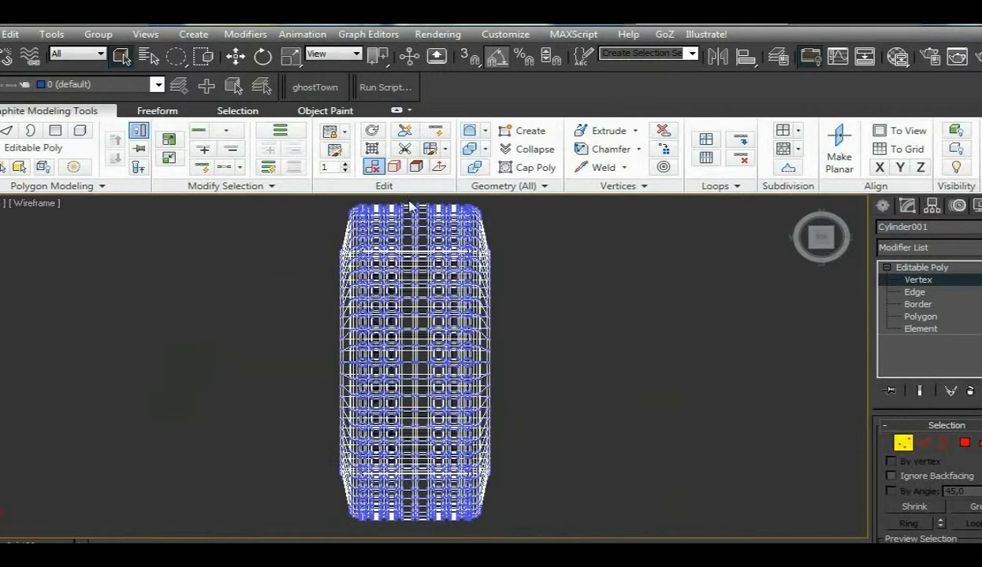
left_click_drag(407, 201, 370, 234)
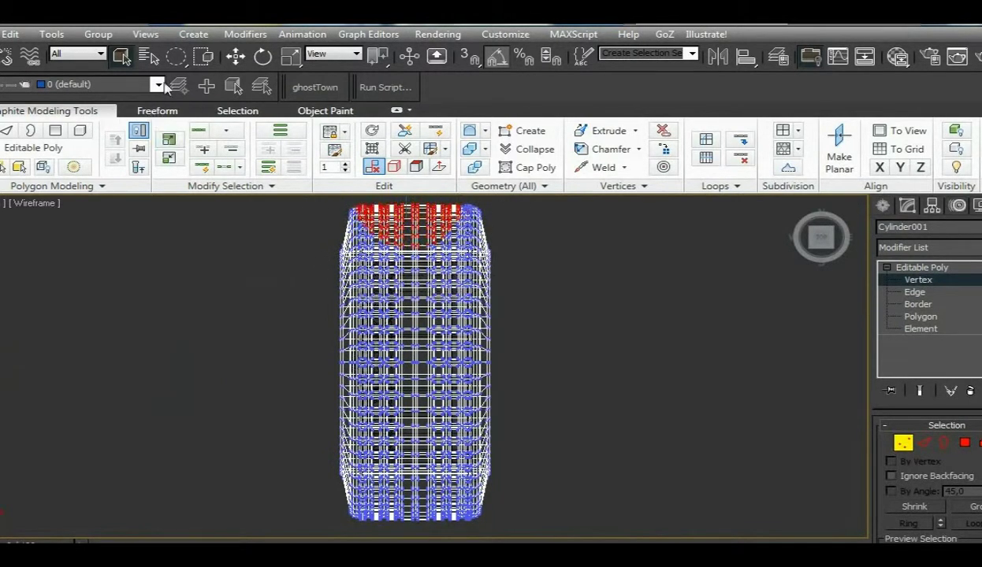
left_click_drag(175, 56, 175, 57)
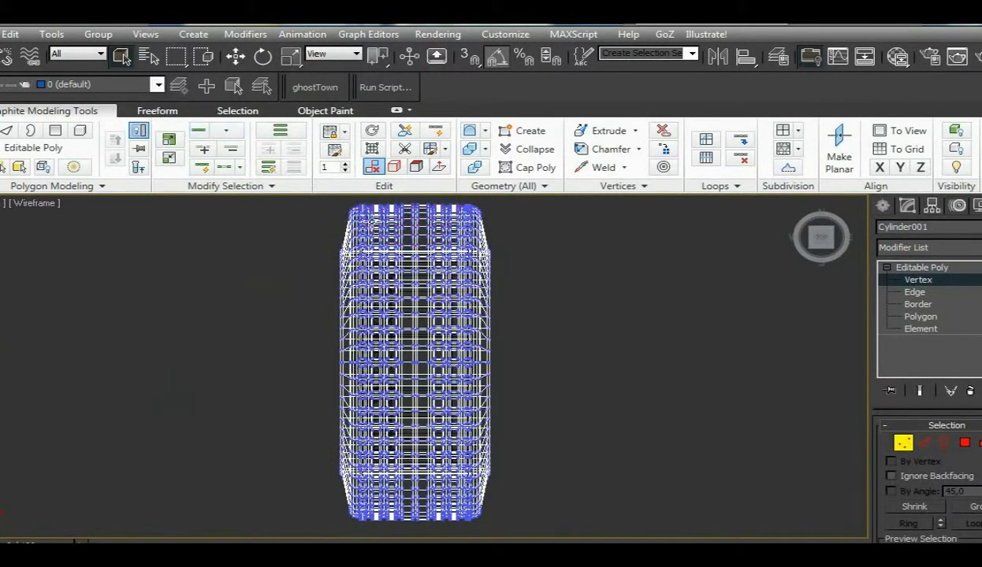
left_click_drag(400, 202, 428, 540)
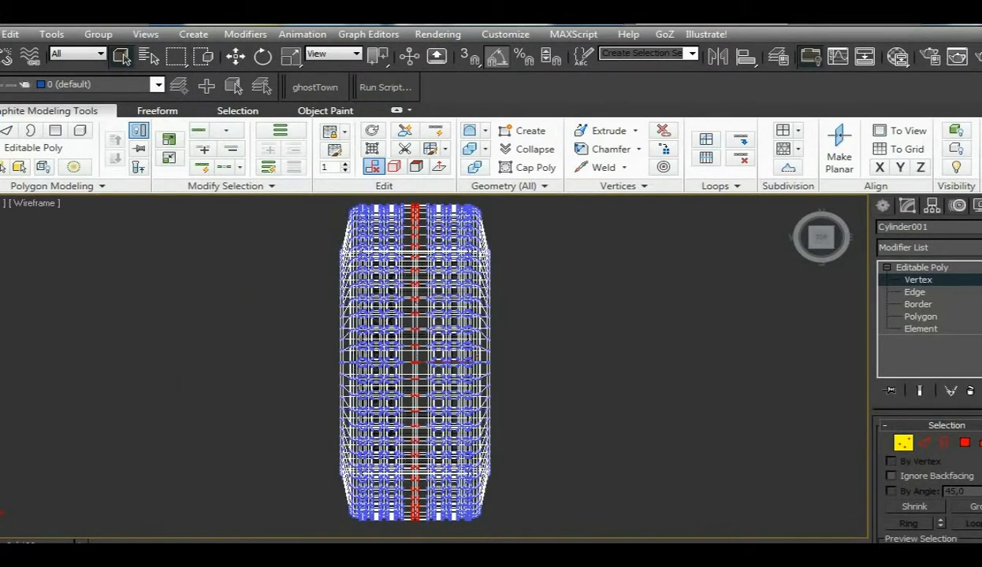
- Enable Soft Selection for the centre vertices and set the falloff to 11.684 cm
scroll(929, 481, "down", 5)
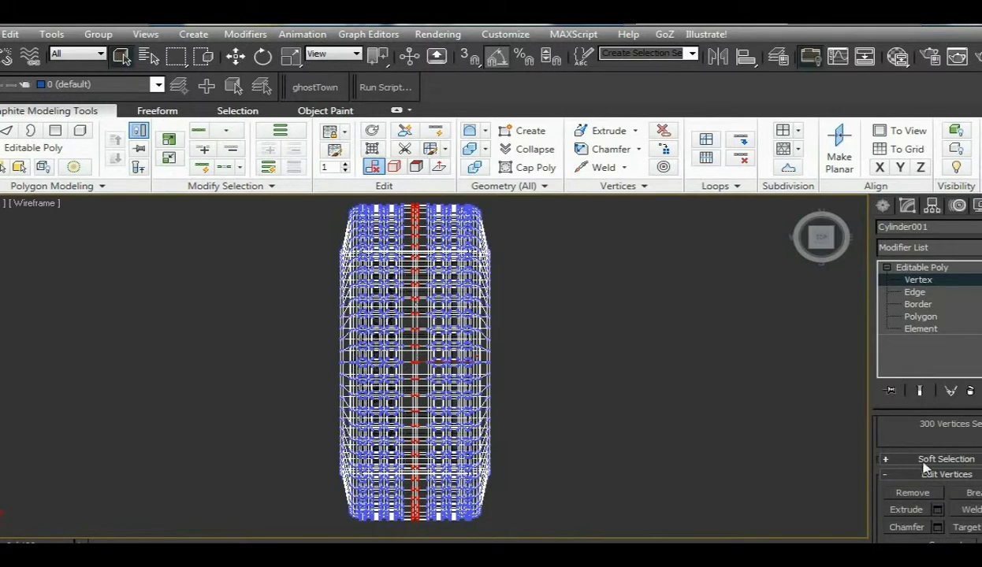
left_click(924, 461)
left_click(891, 440)
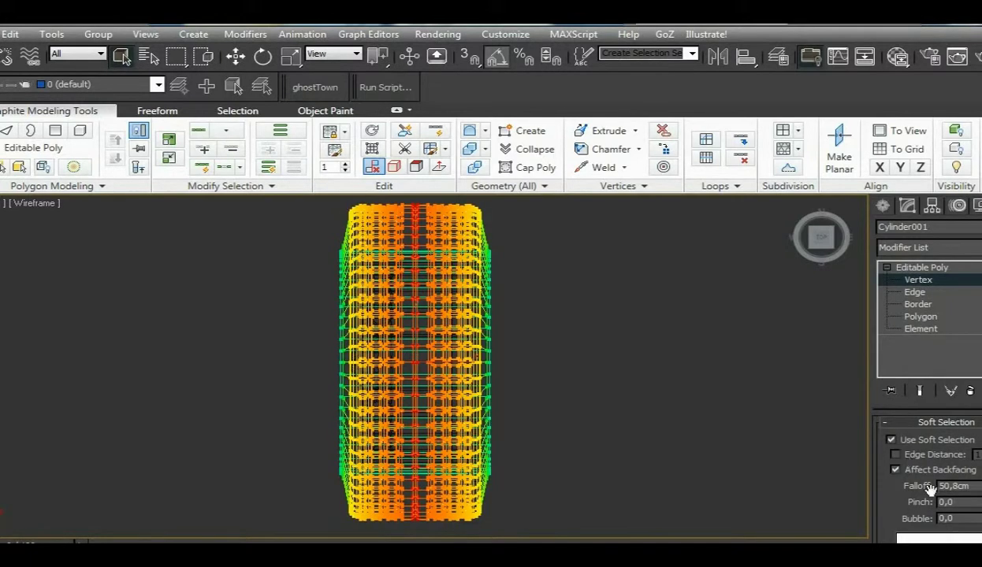
left_click_drag(981, 487, 980, 520)
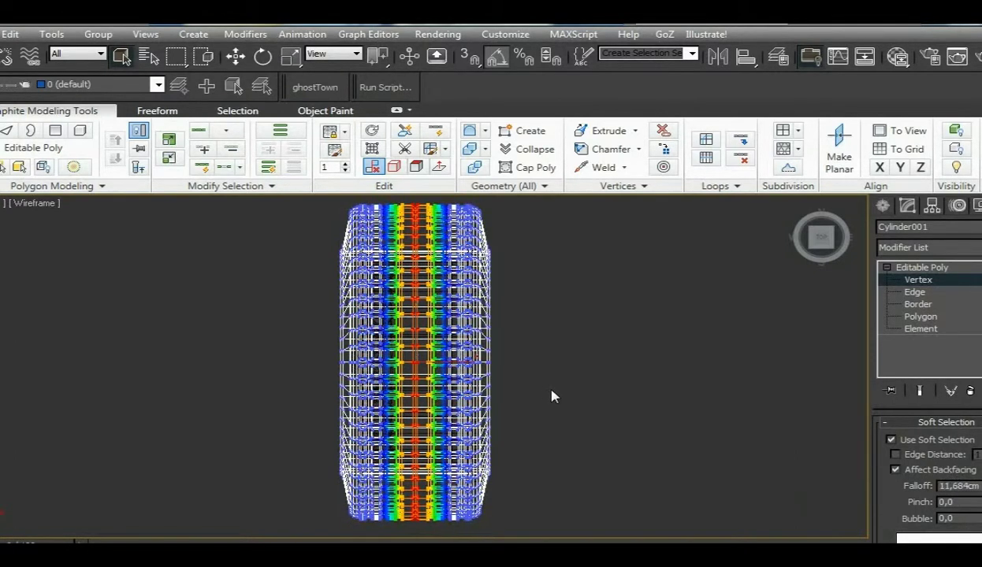
- Rotate the softly selected centre vertices slightly around the wheel axis in the Left view to slant the adjoining tread
key("alt+w")
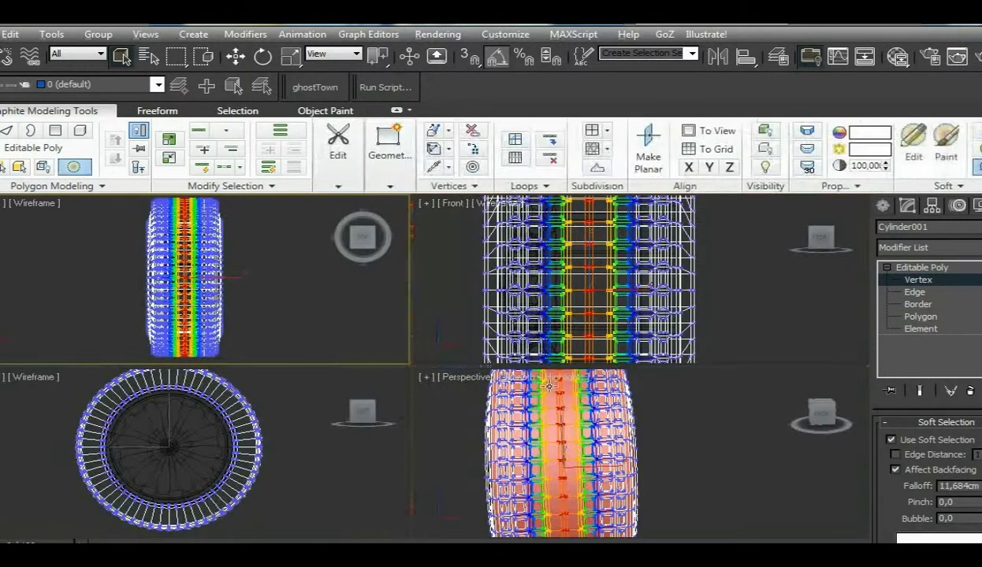
right_click(213, 451)
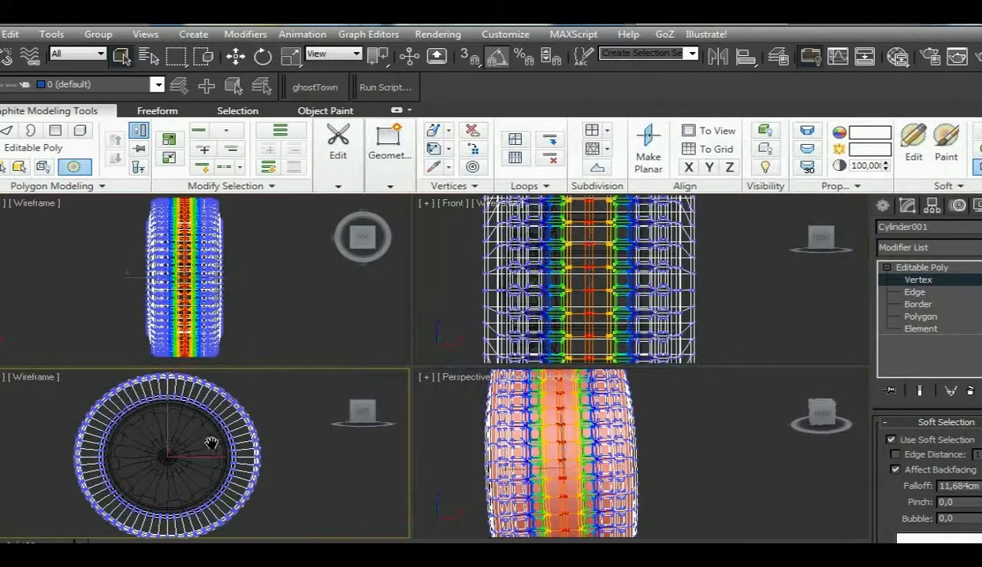
left_click(263, 56)
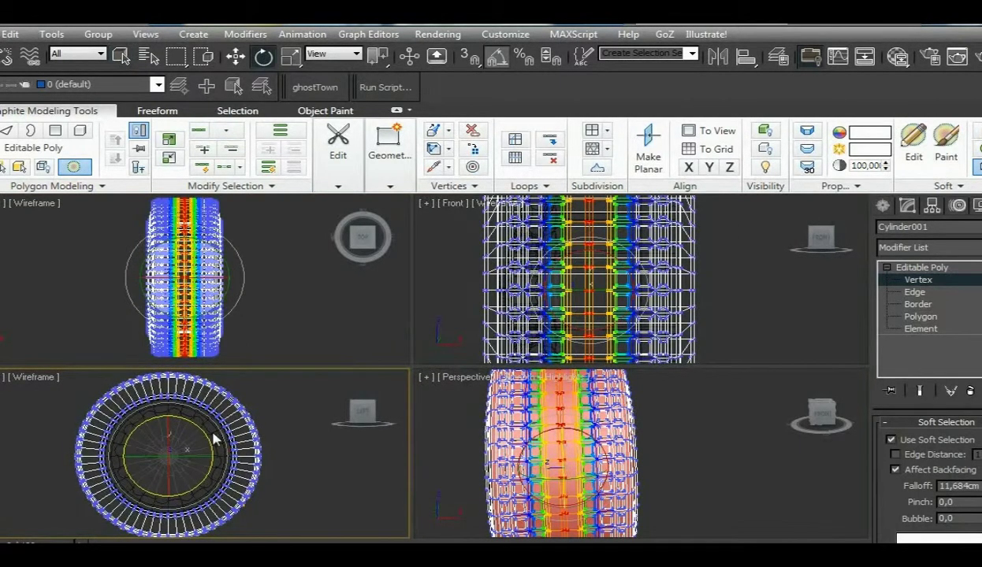
left_click_drag(204, 435, 205, 443)
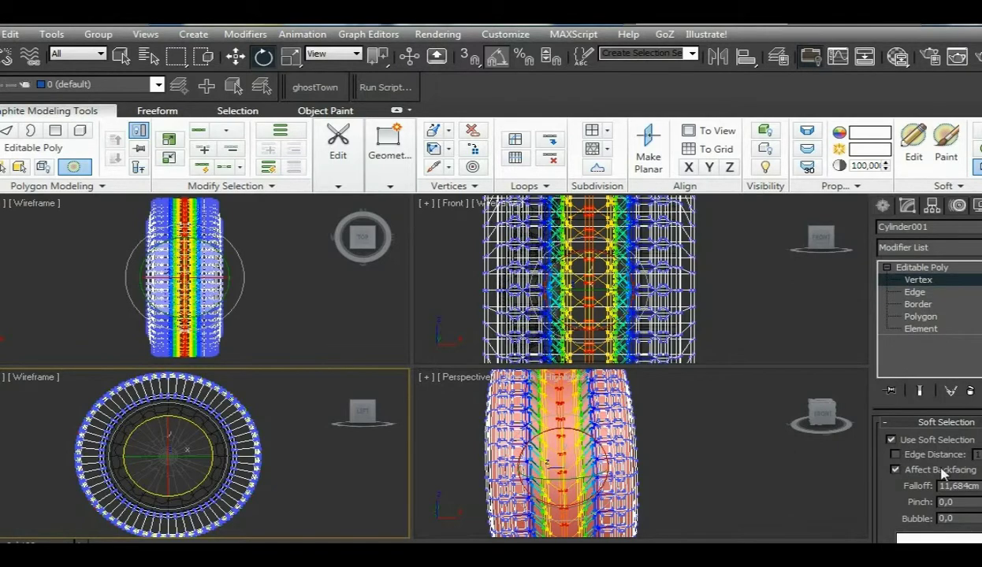
- Widen the soft selection falloff to 25.354 cm and scale the centre vertices slightly outward in the Left view to round the tread
left_click_drag(980, 487, 949, 390)
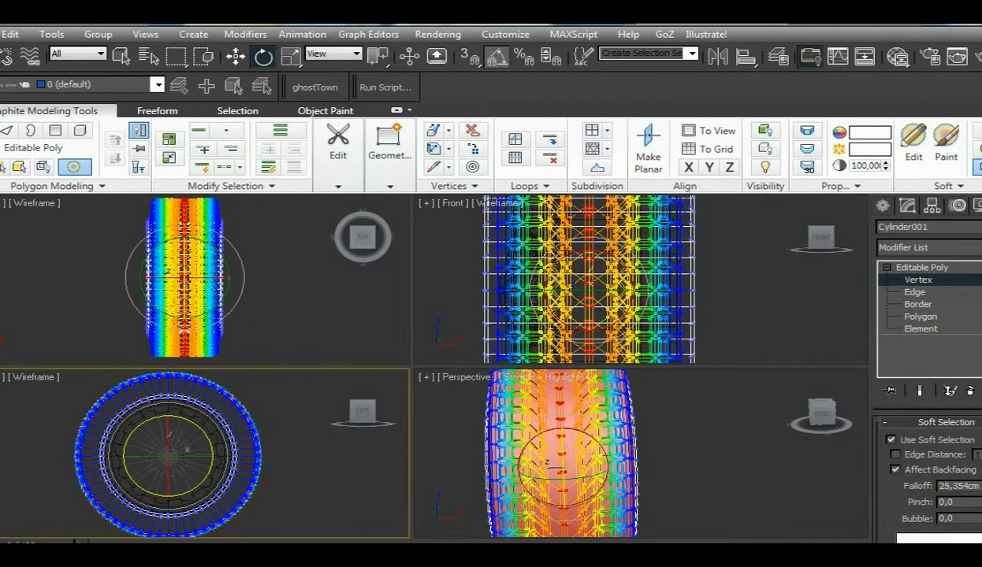
left_click(292, 57)
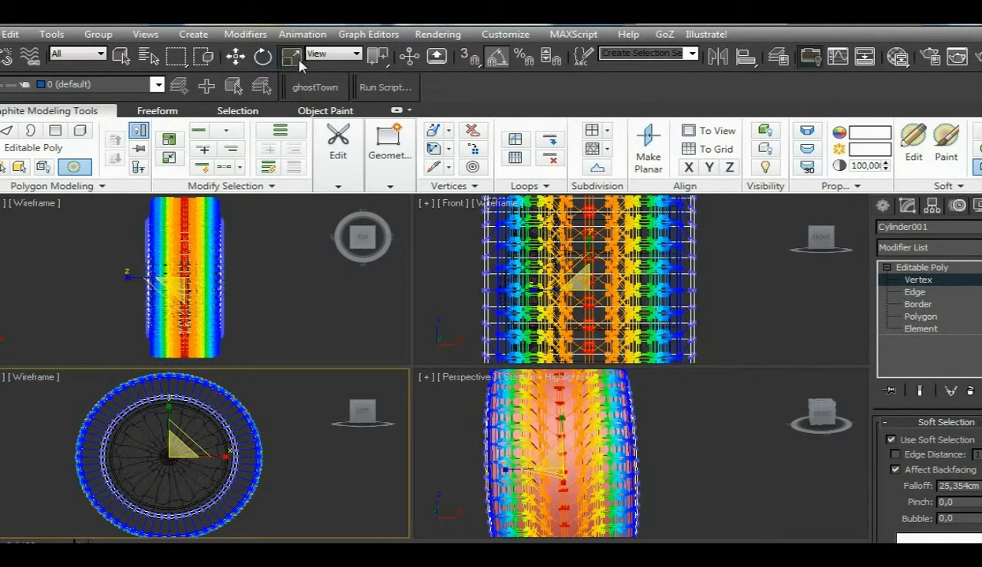
left_click_drag(191, 443, 196, 437)
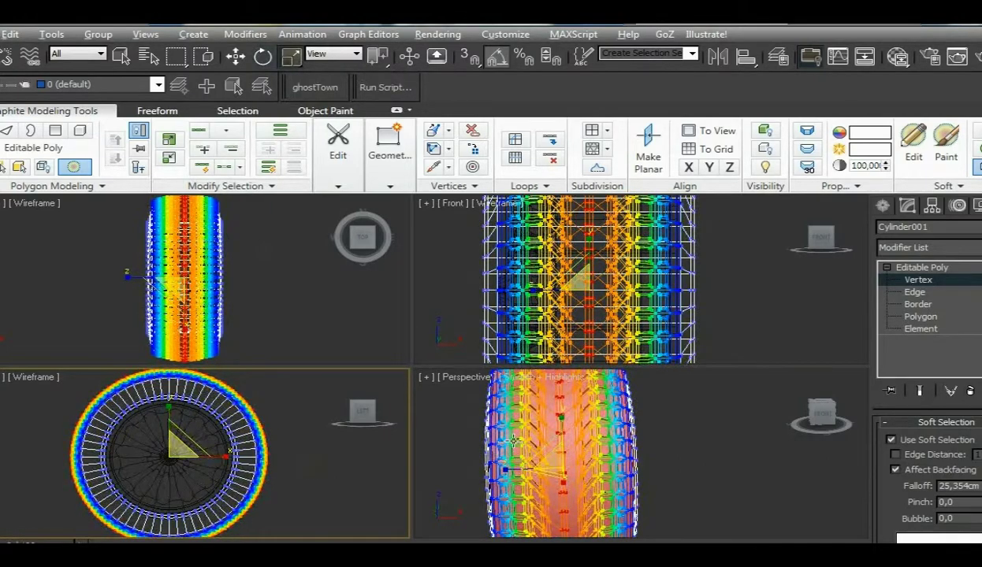
middle_click_drag(501, 430, 640, 417, "alt")
middle_click(215, 449)
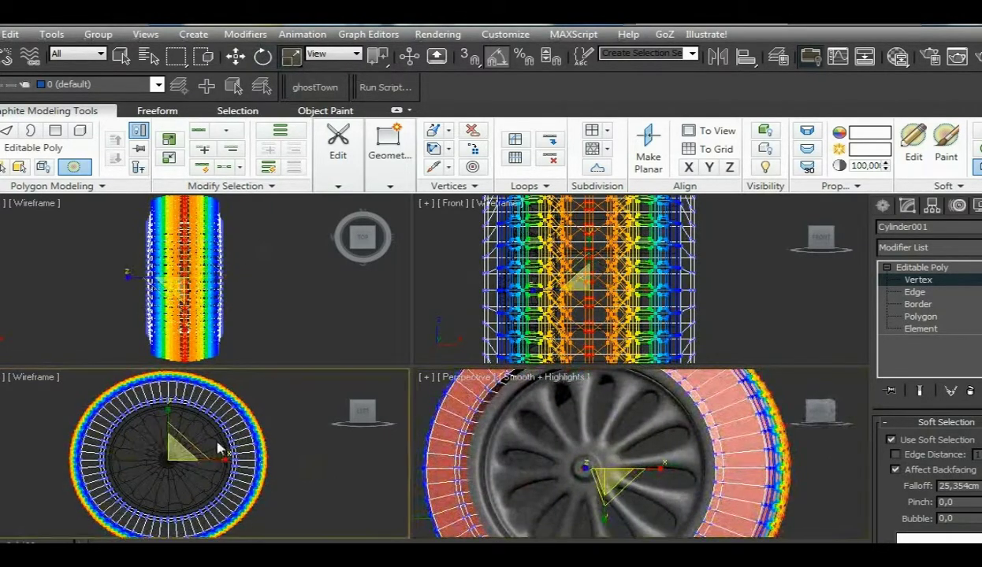
left_click_drag(185, 446, 188, 445)
left_click(187, 443)
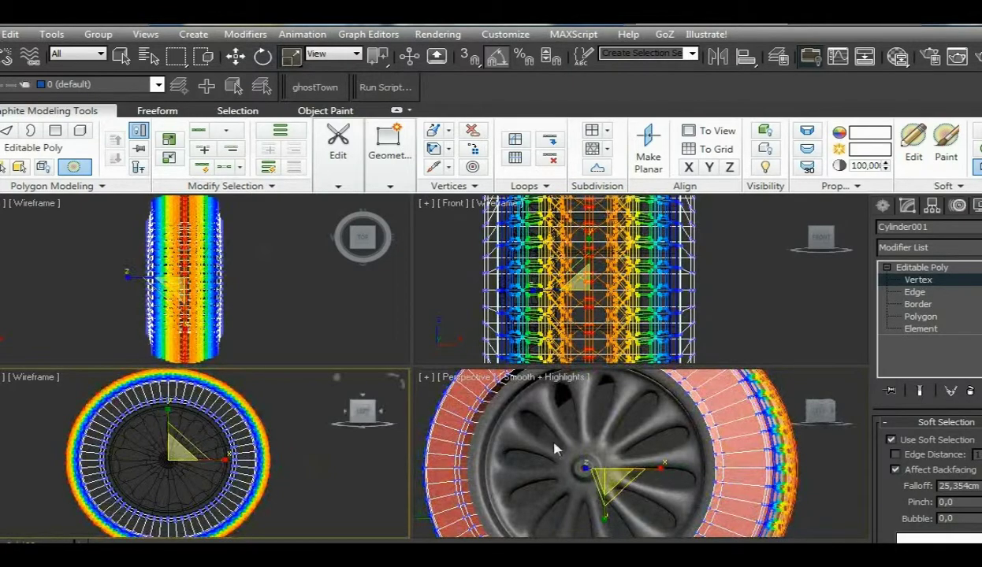
middle_click_drag(660, 438, 708, 444, "alt")
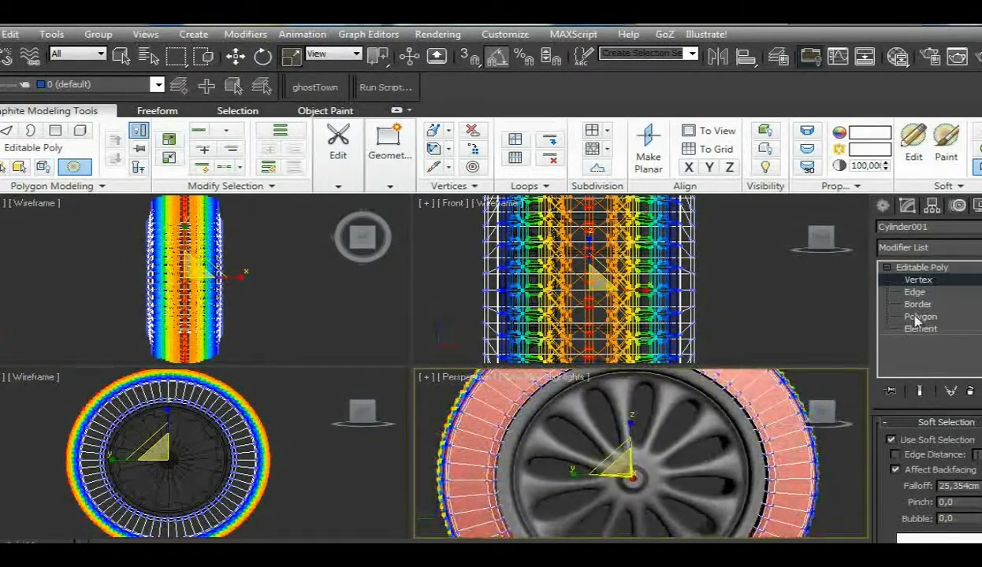
- Switch the tyre from vertex to edge editing and turn off Soft Selection
left_click(917, 281)
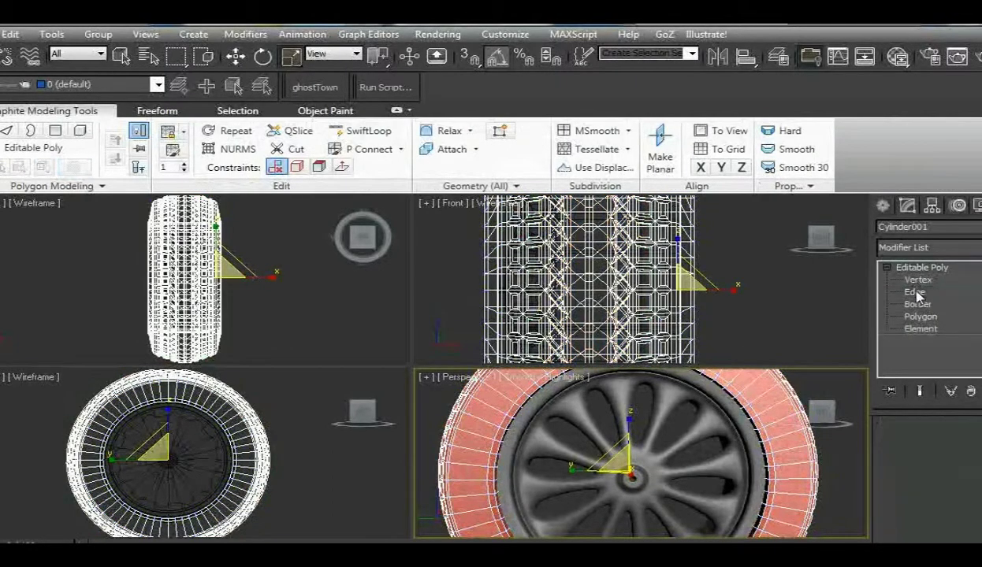
left_click(915, 292)
left_click(891, 440)
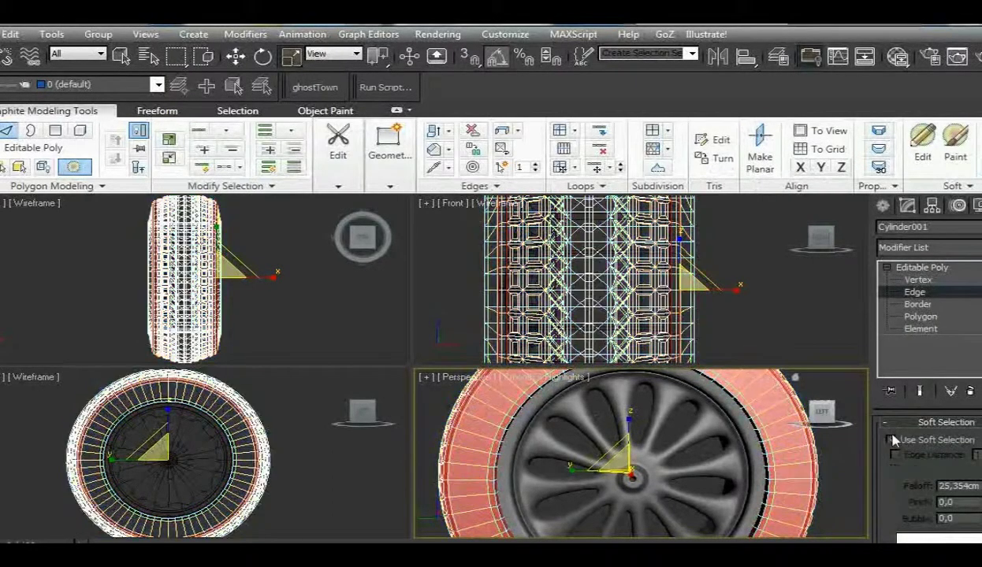
- Select matching radial edges on both sidewalls of the tyre in the Left view
left_click(488, 422)
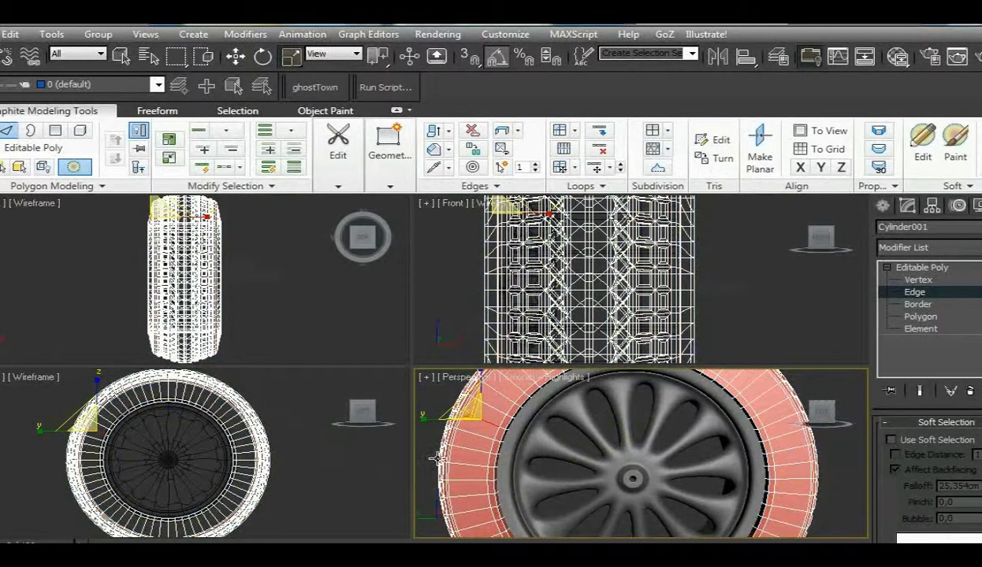
scroll(439, 458, "up", 3)
scroll(158, 474, "up", 4)
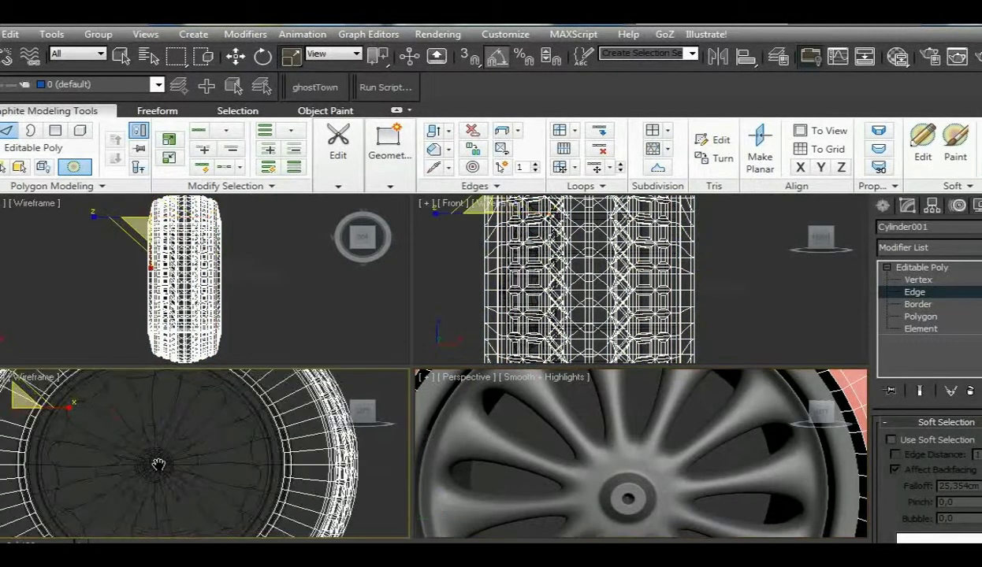
key("q")
middle_click_drag(58, 446, 111, 468)
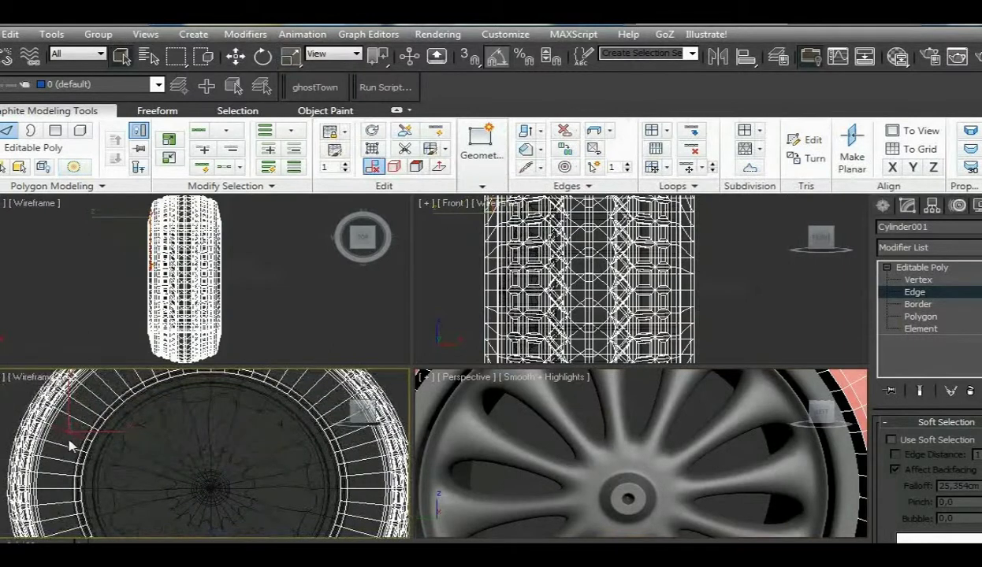
left_click_drag(72, 430, 72, 414)
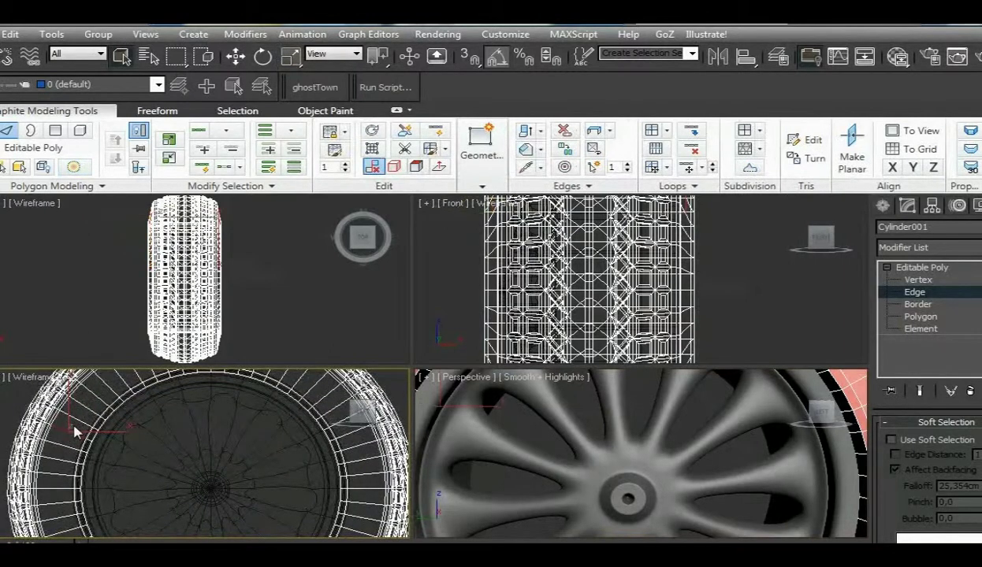
- Extend the sidewall selection to full edge rings and connect them with 1 segment, leaving pinch and slide at 0
left_click(881, 423)
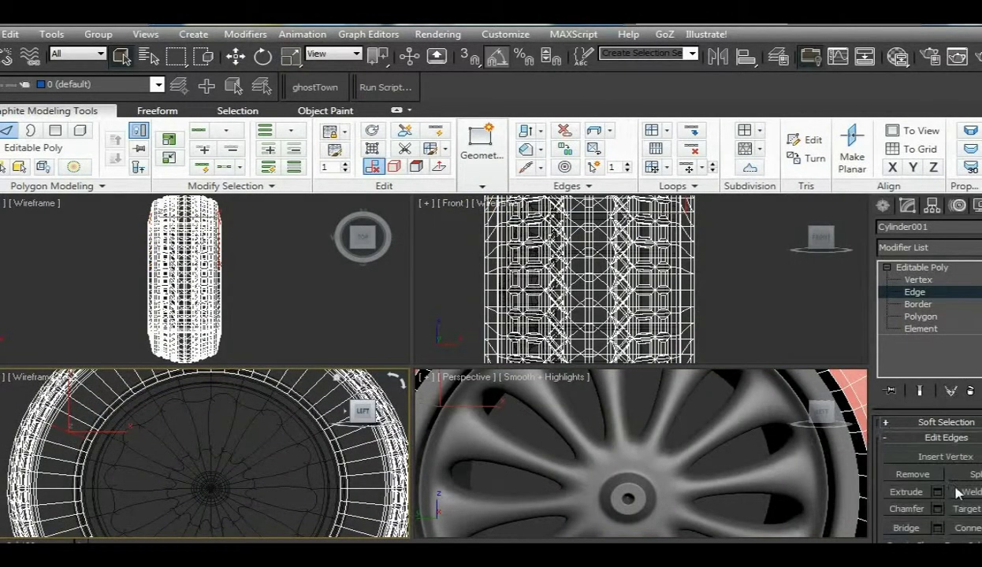
scroll(926, 473, "up", 5)
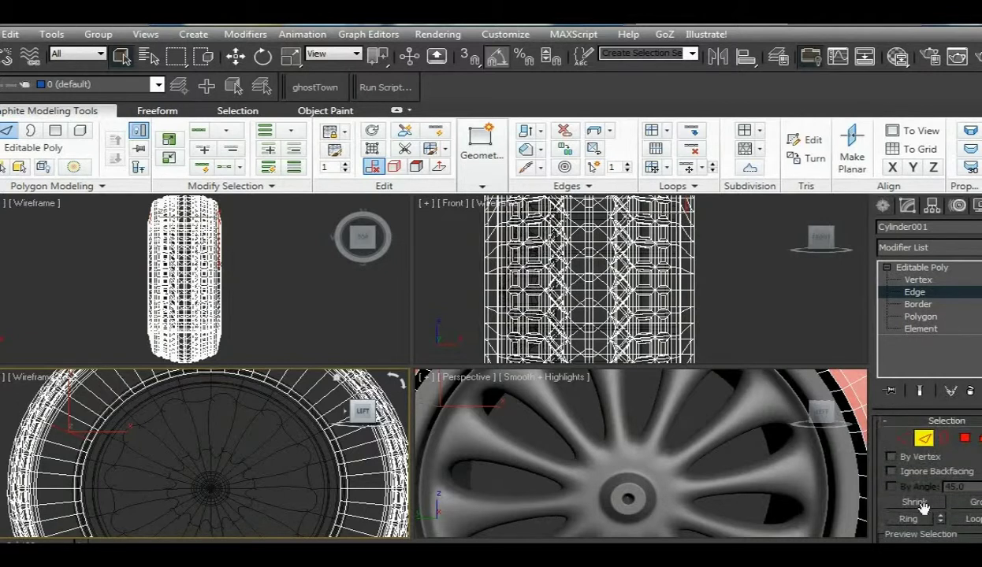
left_click(910, 519)
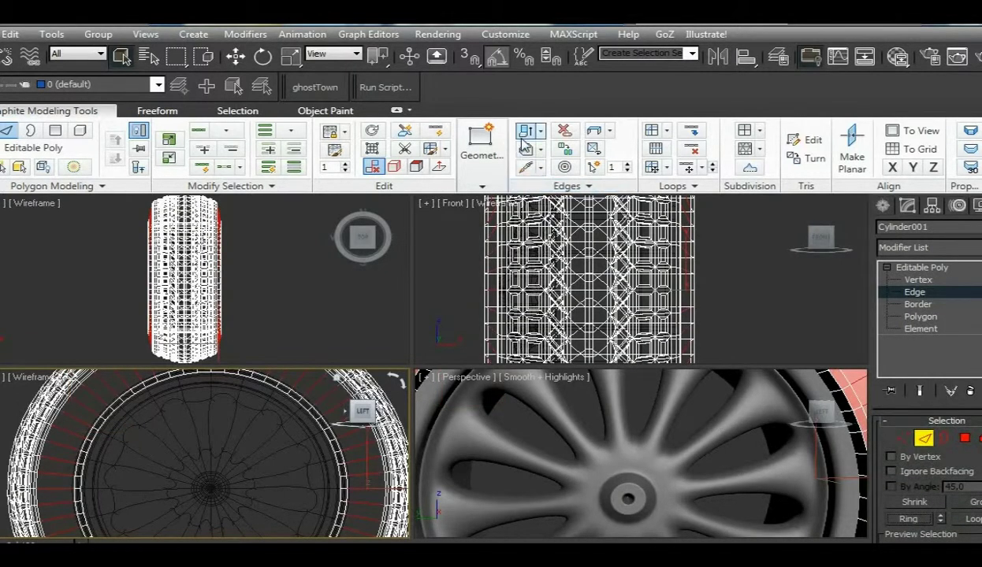
left_click(655, 132, "shift")
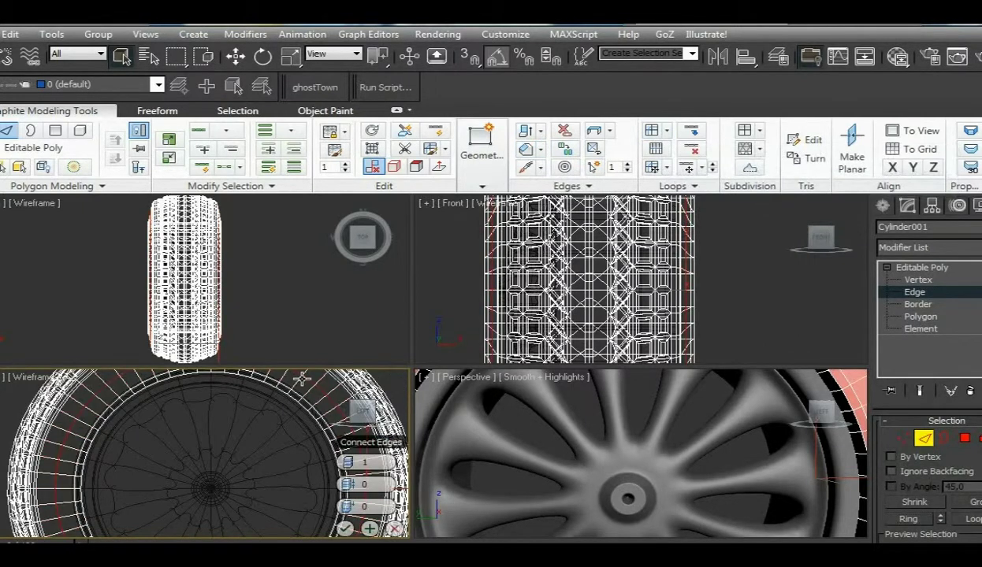
left_click(345, 529)
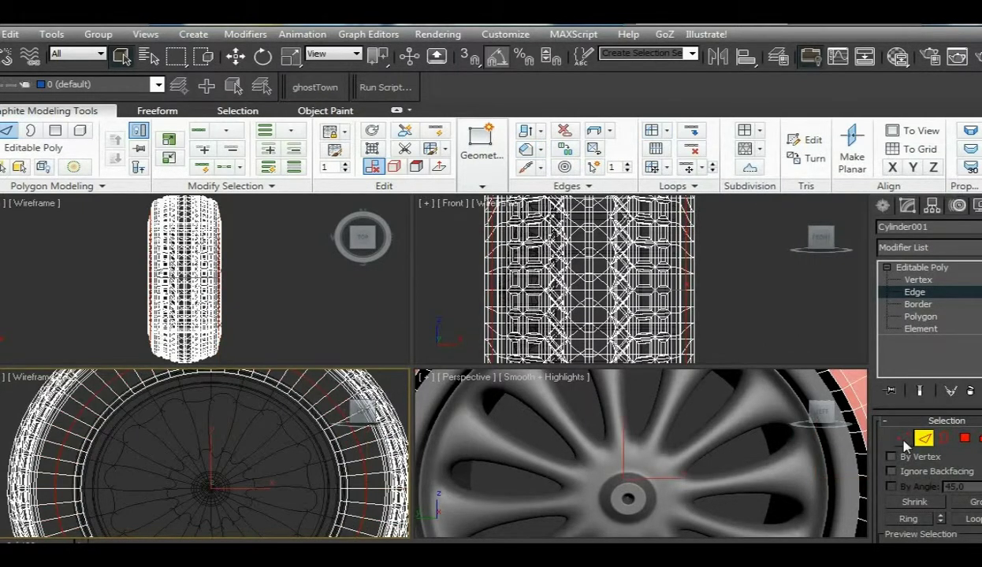
- Convert the new sidewall loops to a vertex selection and scale it slightly outward along X in the Top view to bulge the sidewalls
left_click(903, 442)
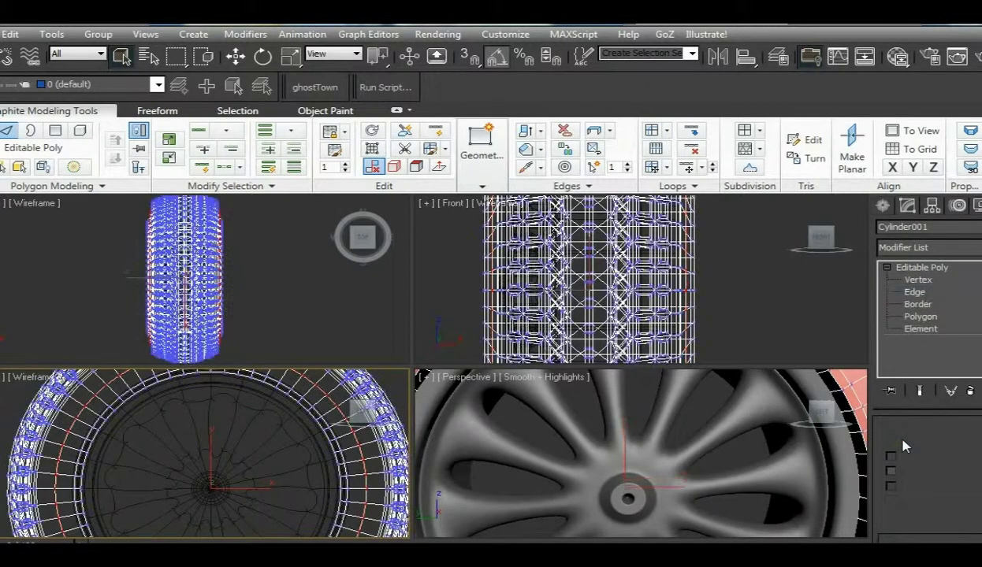
left_click(290, 60)
middle_click_drag(268, 268, 262, 270)
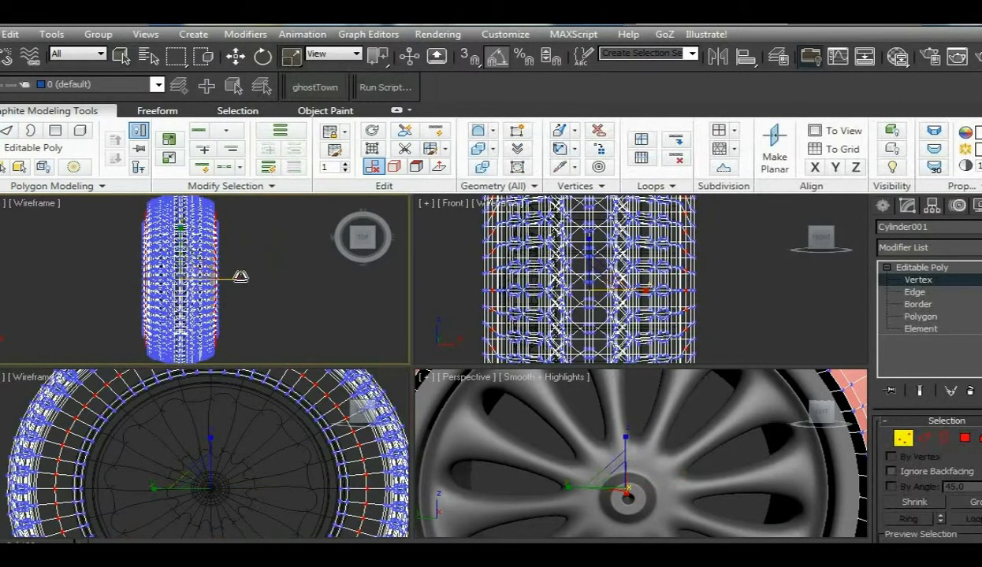
left_click_drag(237, 278, 244, 277)
scroll(564, 427, "down", 4)
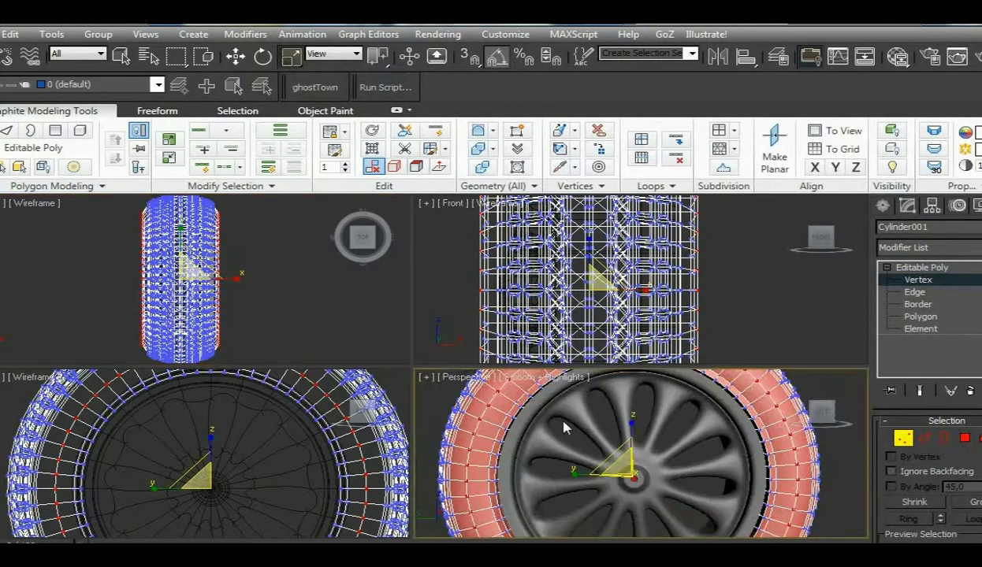
middle_click_drag(628, 431, 504, 437, "alt")
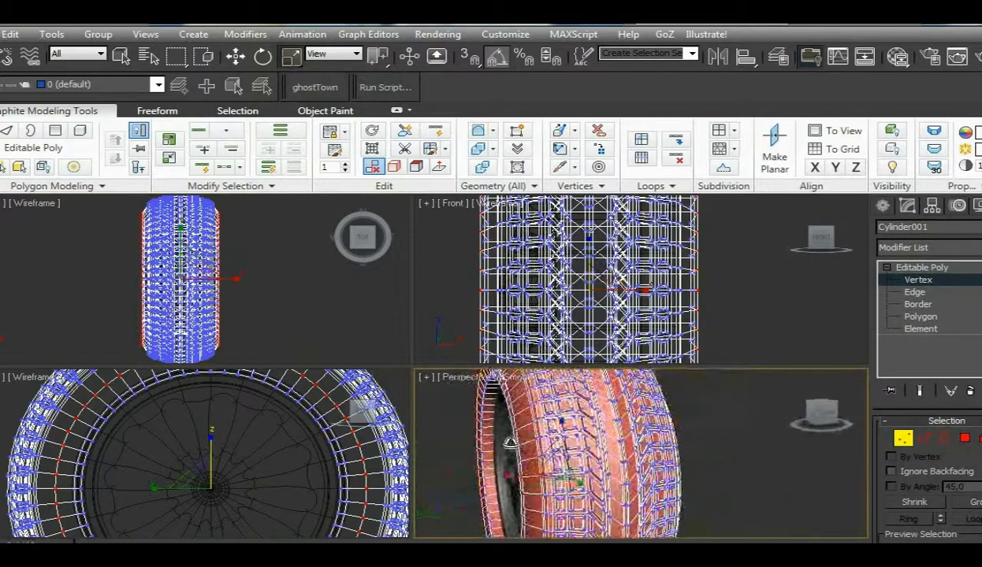
- Leave vertex editing and scale the whole tyre slightly narrower along X in the Top view
left_click(904, 439)
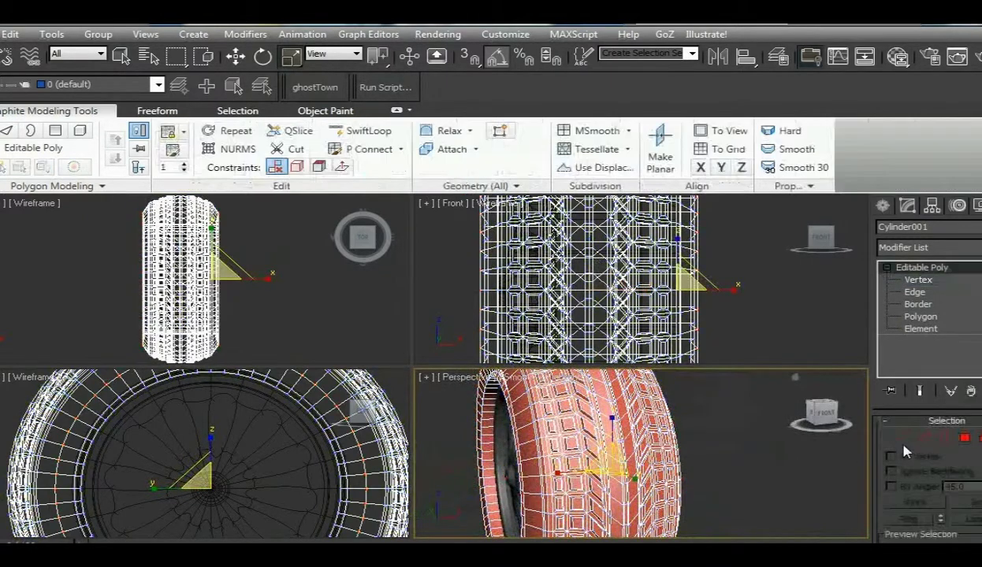
left_click(719, 490)
middle_click_drag(721, 490, 751, 448, "alt")
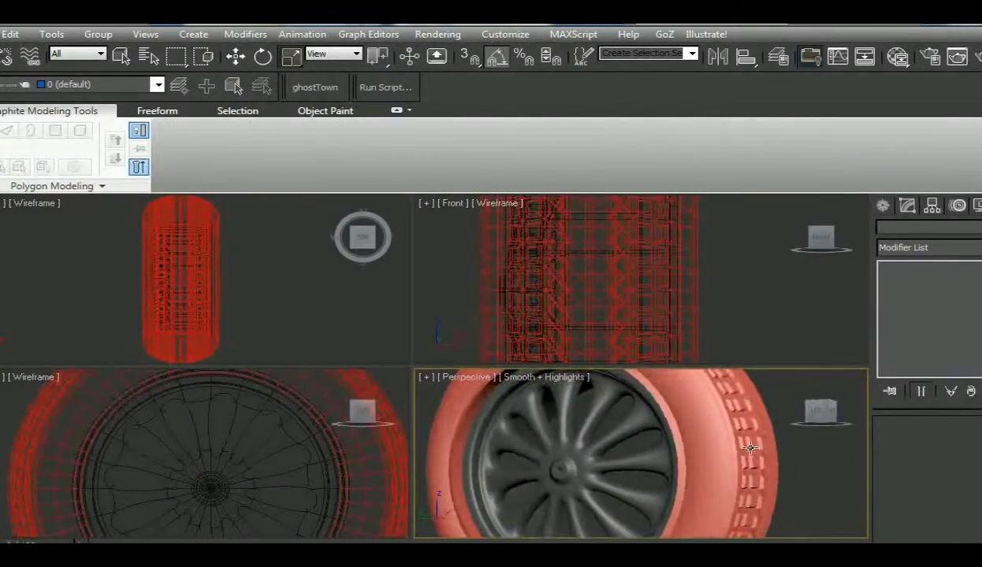
left_click(749, 447)
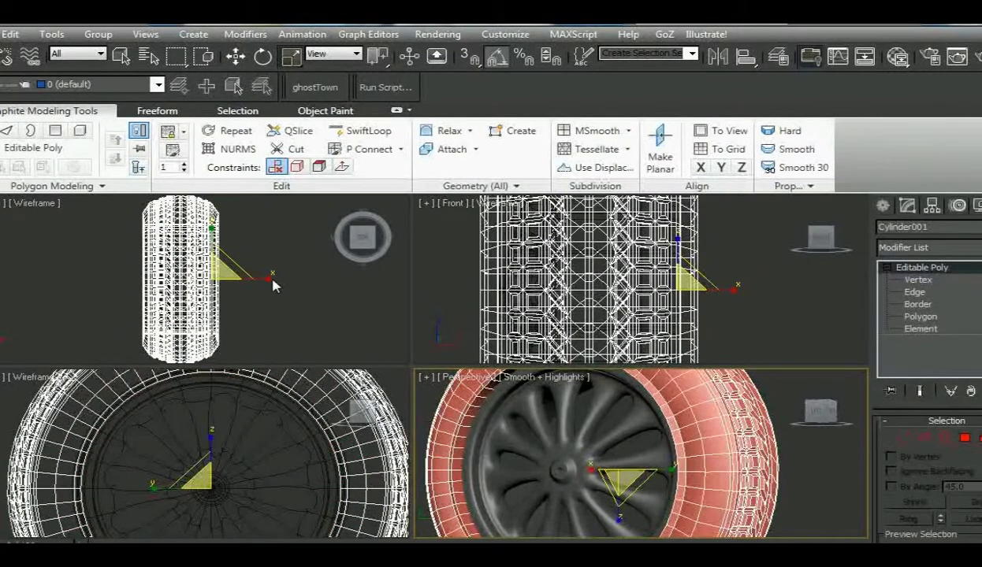
left_click_drag(265, 278, 260, 289)
scroll(551, 432, "down", 4)
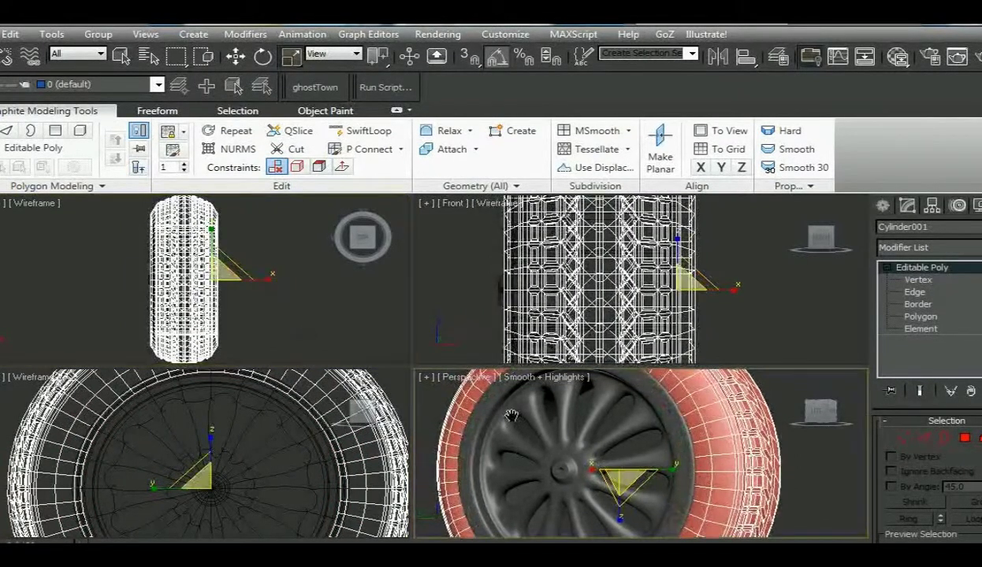
middle_click_drag(550, 432, 493, 429, "alt")
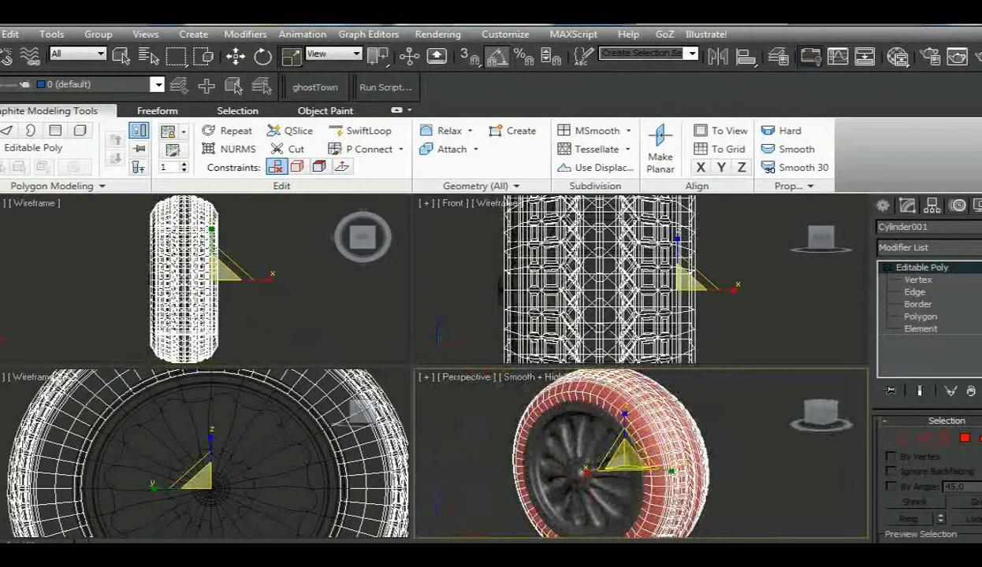
- Change the tyre's object colour to light grey, deselect it and maximise the Perspective view to inspect the wheel
left_click(981, 227)
left_click(573, 348)
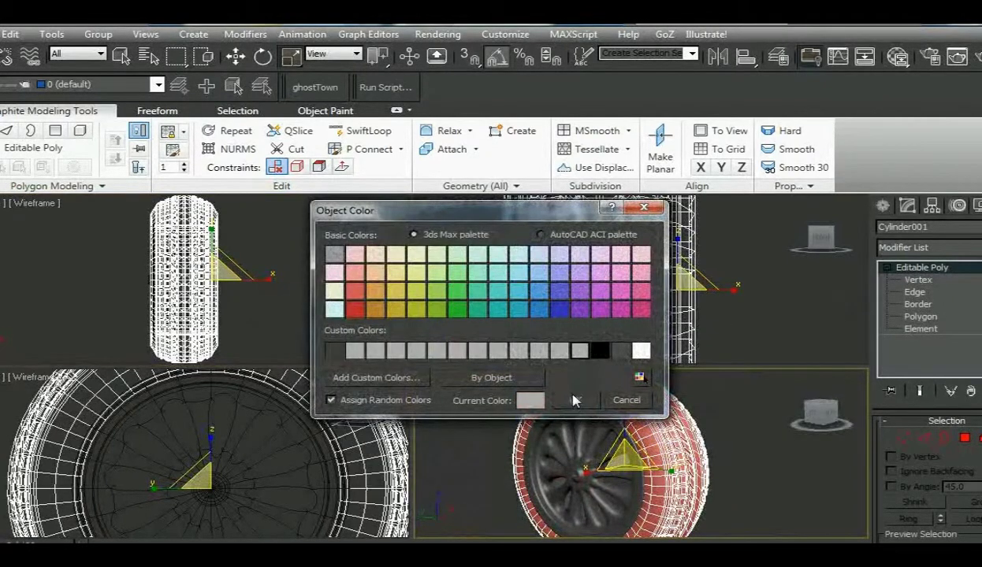
left_click(572, 399)
left_click(734, 449)
key("alt+w")
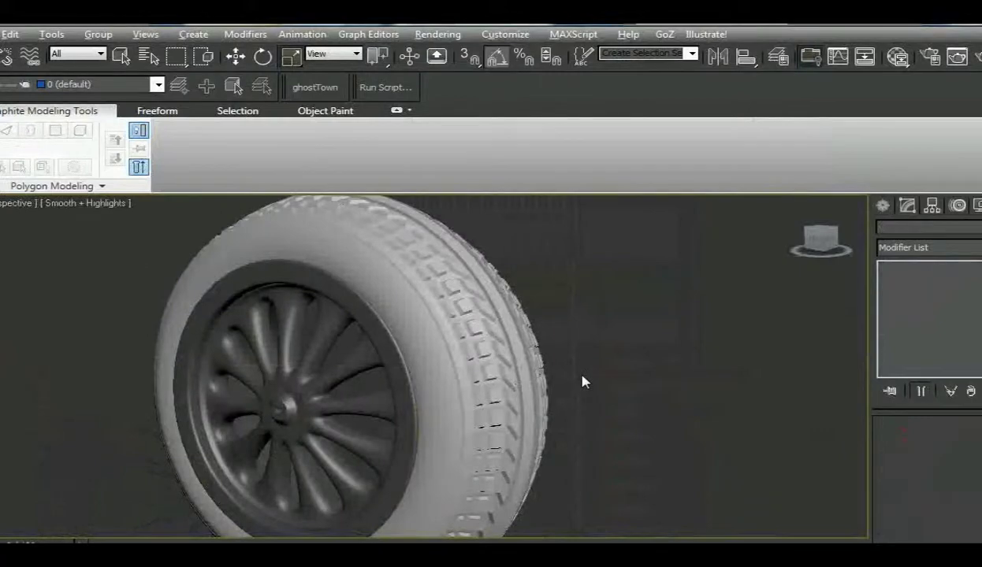
middle_click_drag(583, 381, 606, 364, "alt")
scroll(741, 388, "up", 2)
scroll(614, 363, "down", 3)
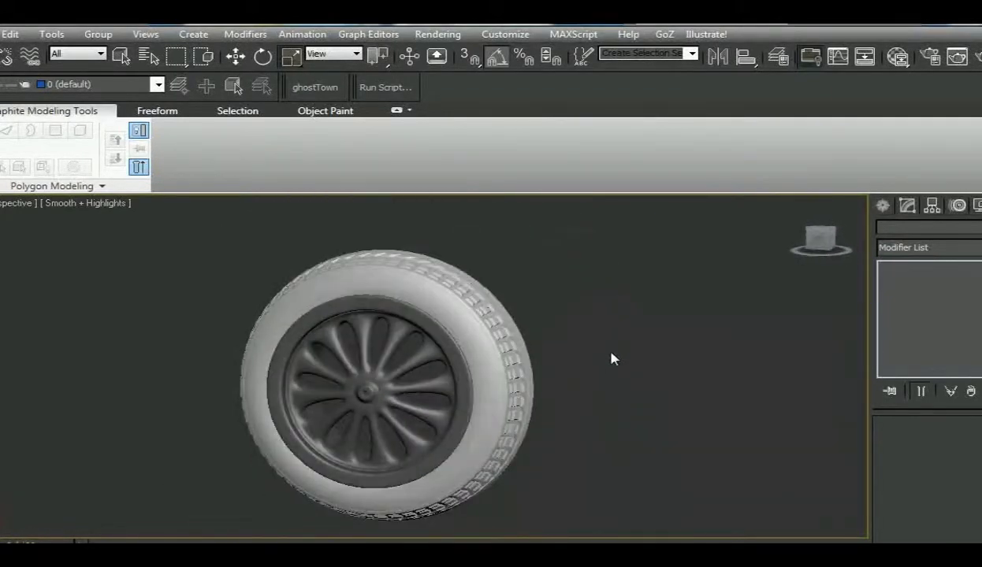